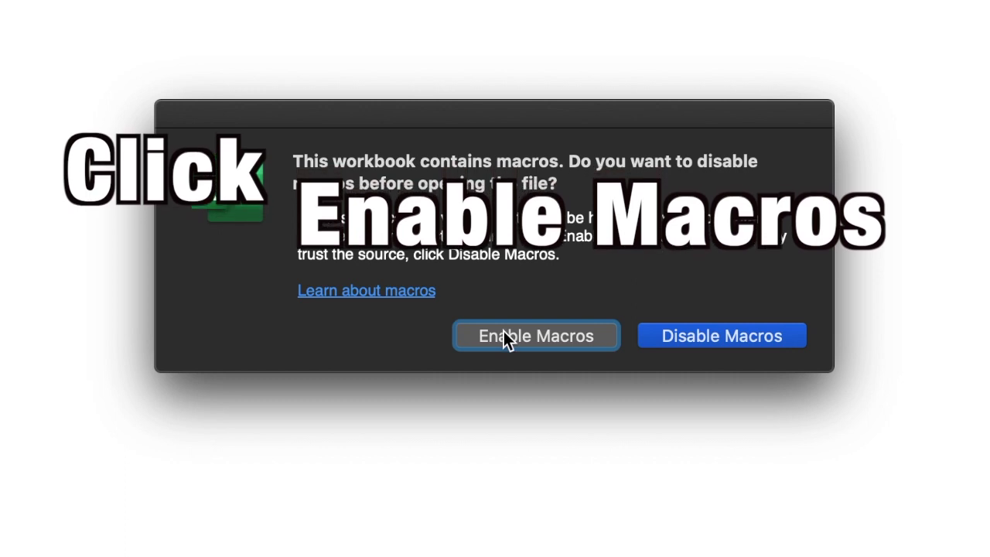
Enable macros so the ANTI-TB 1.1 workbook opens with its macros running.
click(576, 338)
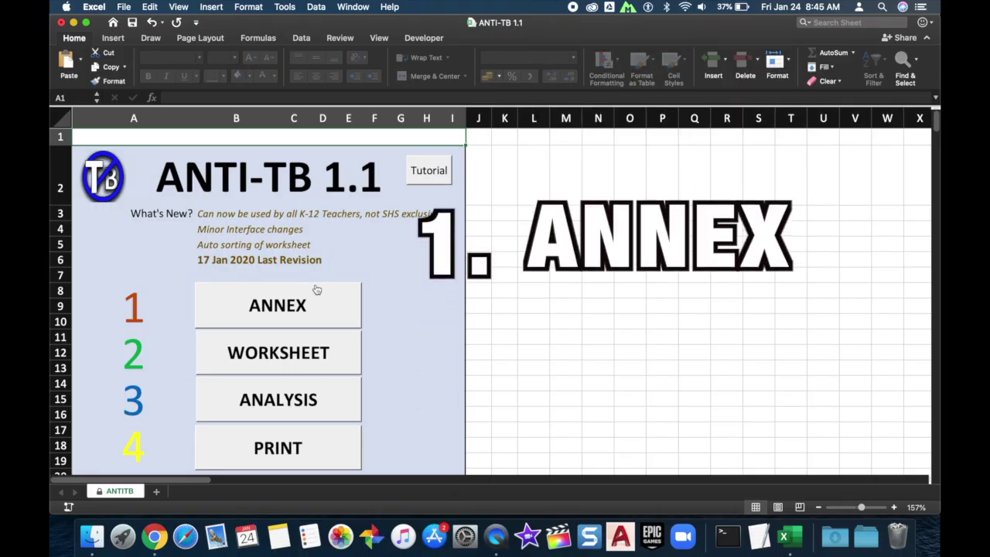
In ANNEX, enter Region III, Division Olongapo, District IIIB, Mabayuan Senior High School, subject Animation.
click(296, 306)
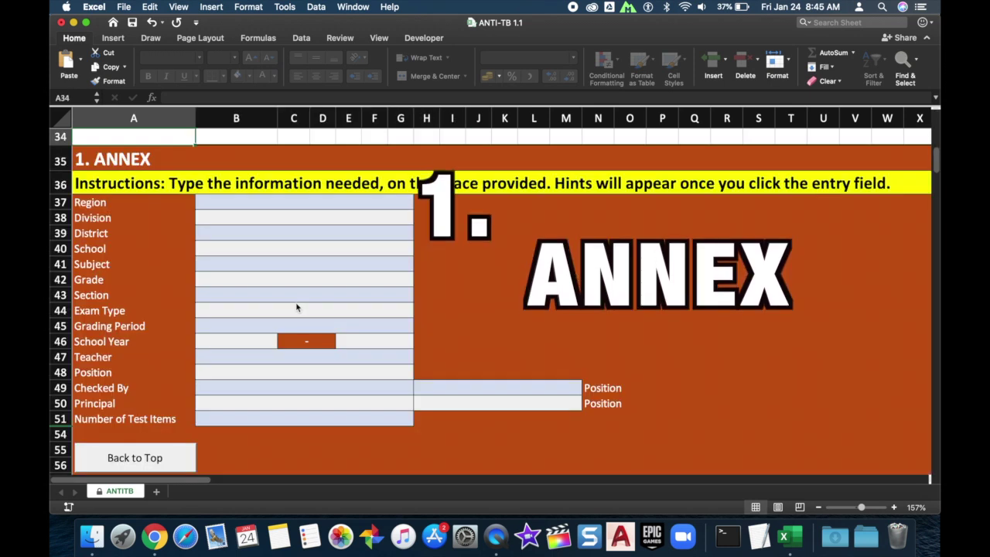
click(279, 200)
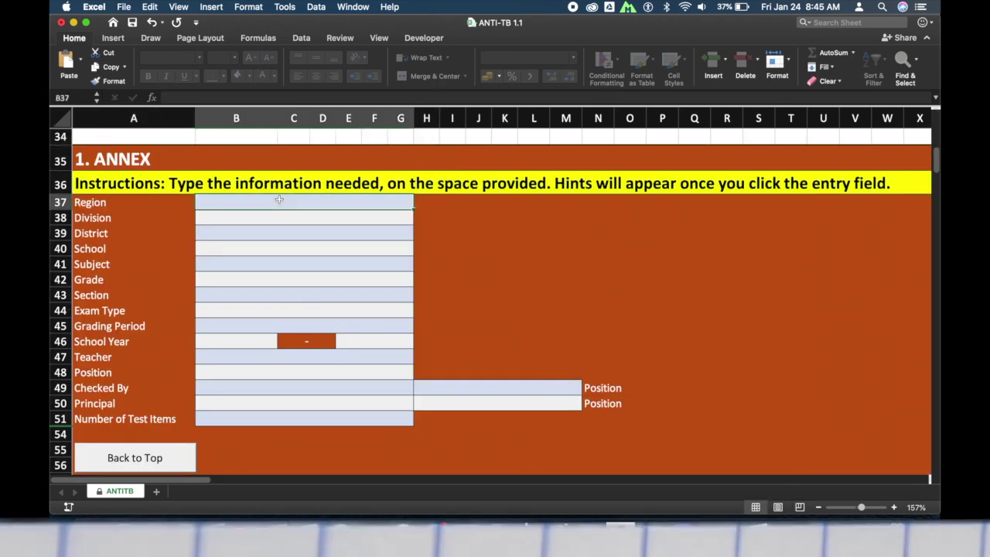
text(III)
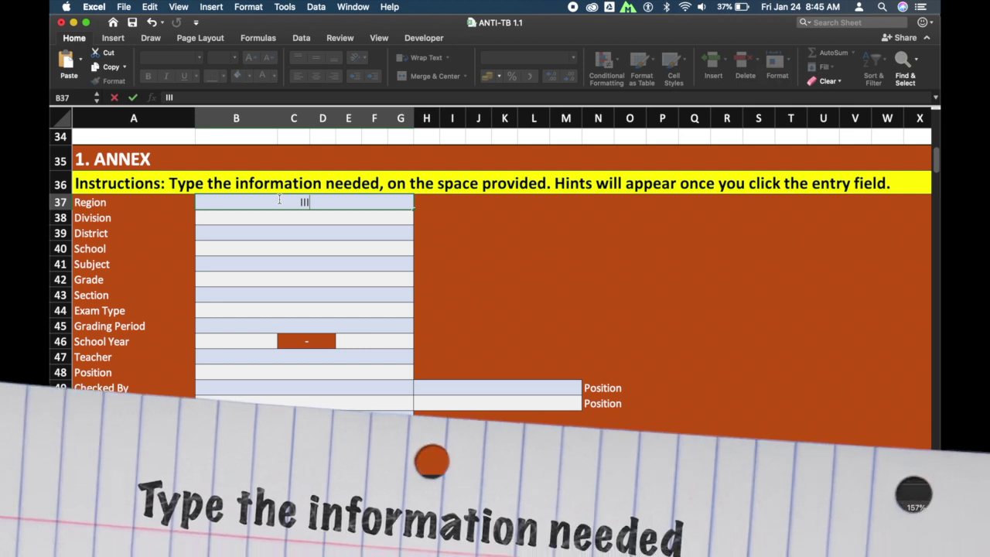
key(Return)
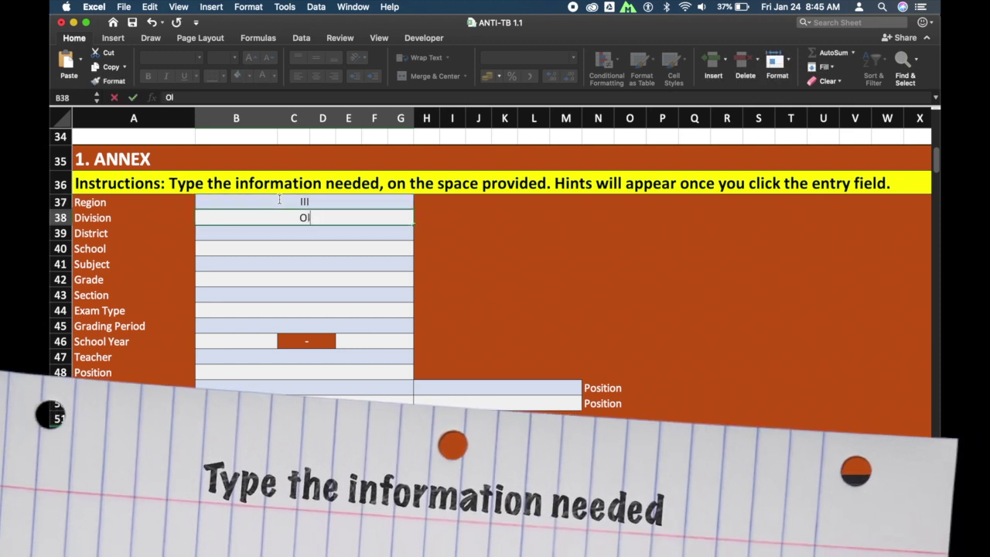
text(Olongapo)
key(Return)
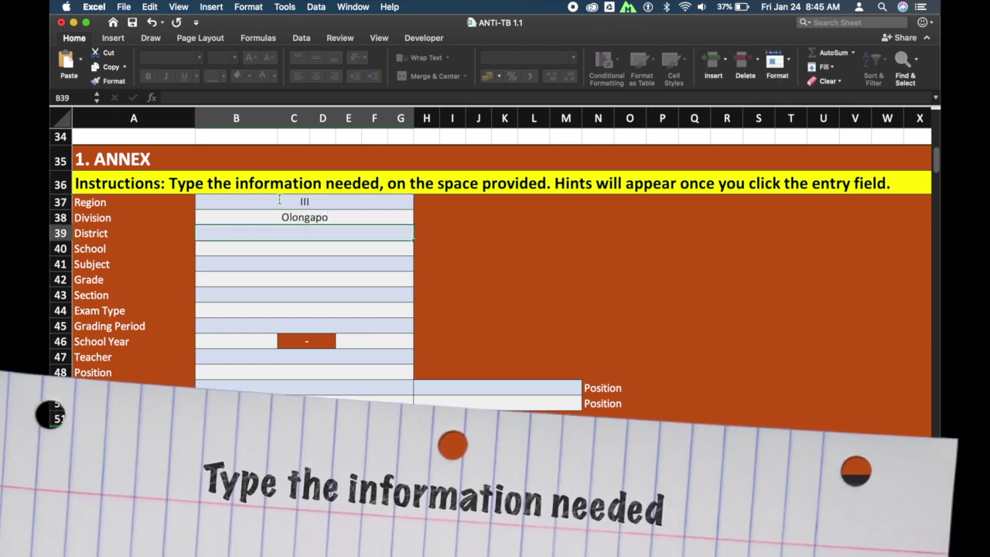
text(III)
text(B)
key(Return)
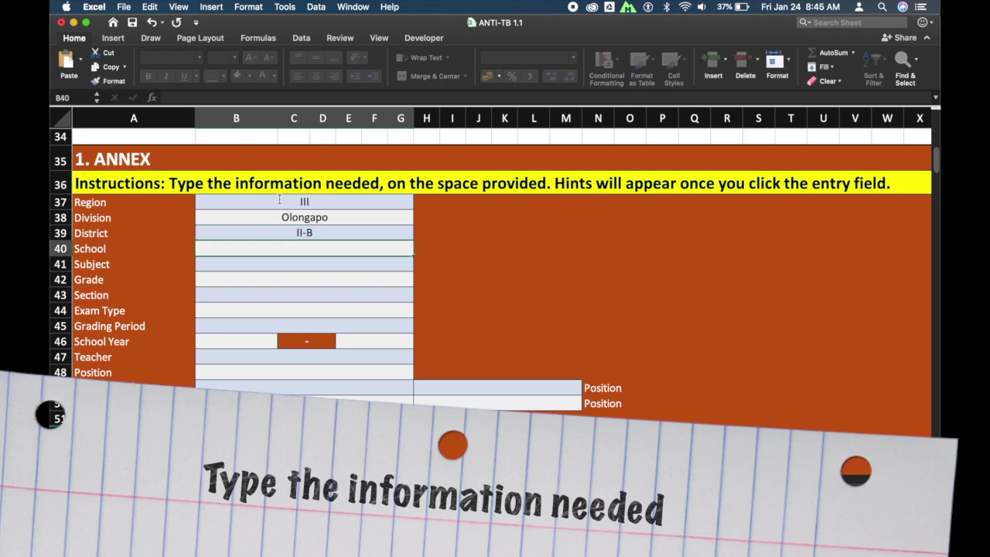
text(Mabayuan Senior High School)
key(Return)
text(Animation)
key(Return)
Set Grade 11, section ICT B, MIDTERM exam, 2ND SEMESTER, school year 2019–2020.
click(418, 281)
click(206, 411)
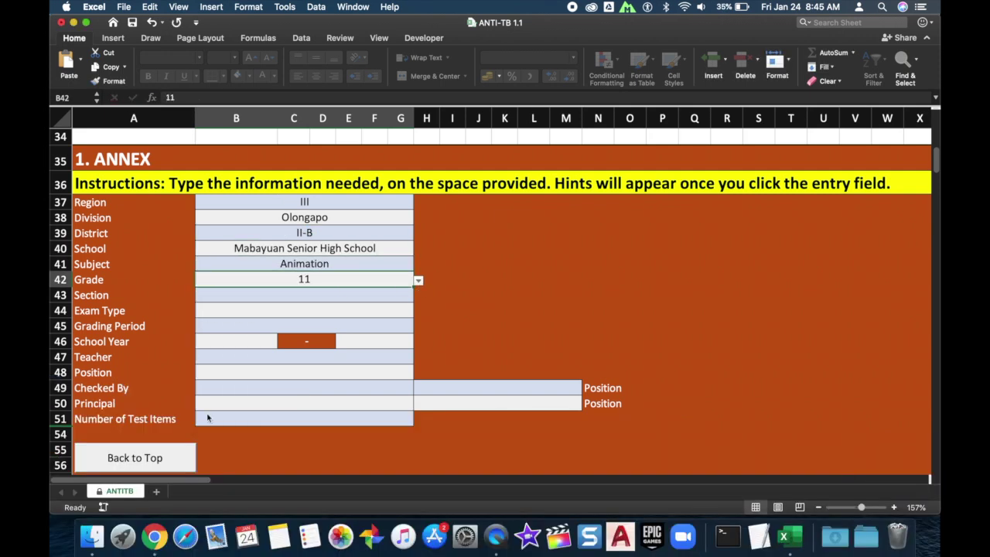
key(Return)
text(ICT B)
key(Return)
click(418, 311)
click(217, 369)
key(Return)
click(418, 327)
click(217, 352)
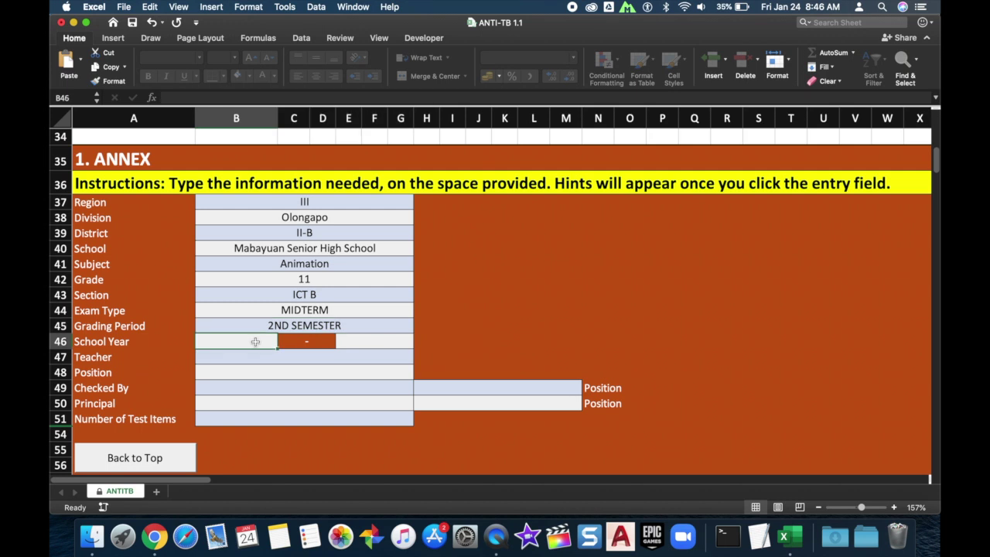
text(2019)
key(Tab)
text(2020)
key(Return)
Enter the teacher (Teacher II), checker (Master Teacher II), principal (Principal II) names and 50 test items.
click(418, 373)
click(243, 400)
key(Return)
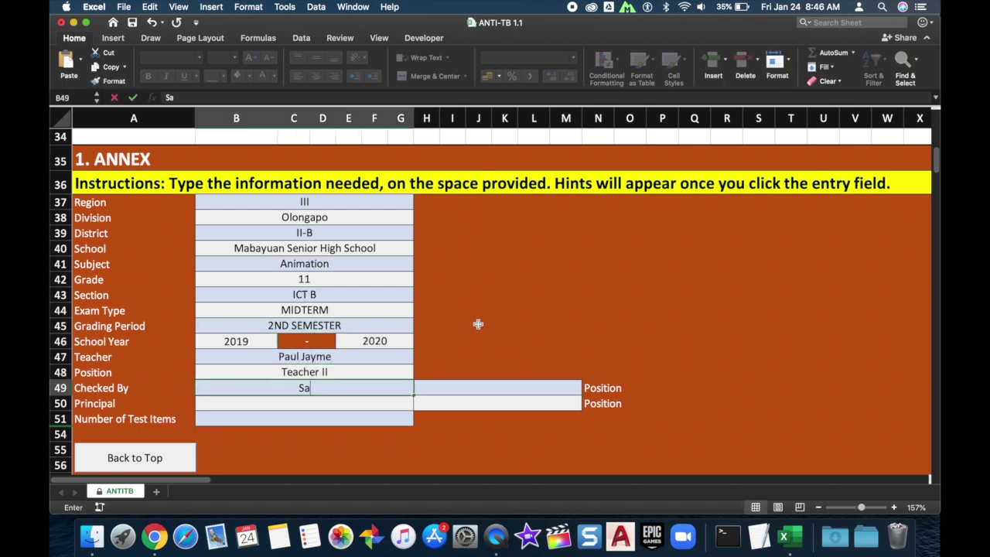
key(Tab)
text(Master Teacher II)
key(Return)
key(Tab)
text(Principal II)
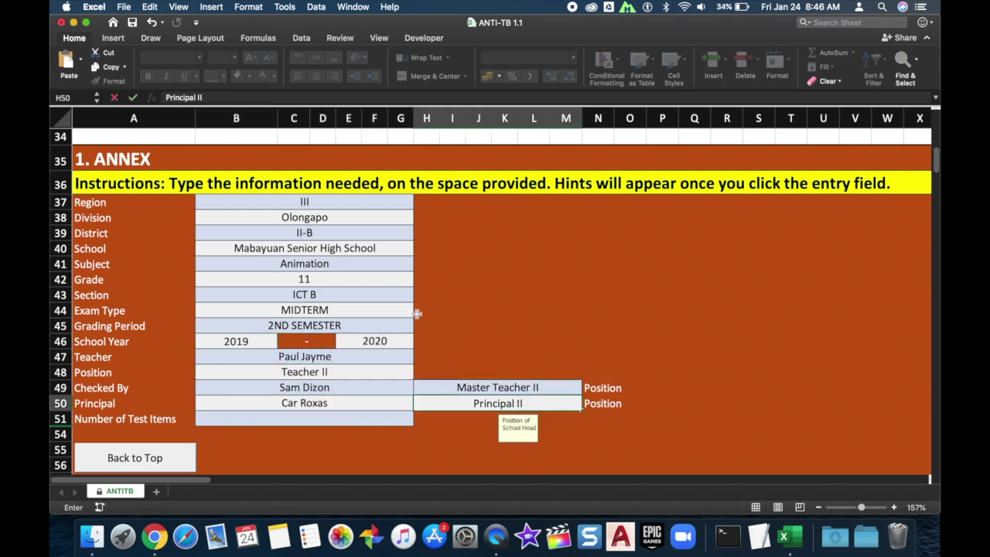
key(Return)
text(50)
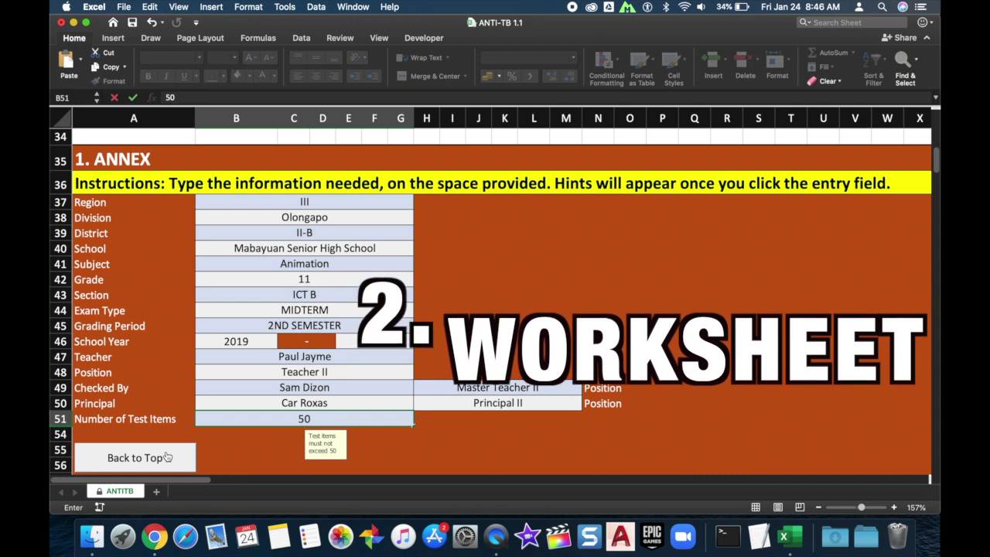
Go back to the top menu, jump to the WORKSHEET section and scroll through the answer grid.
click(166, 458)
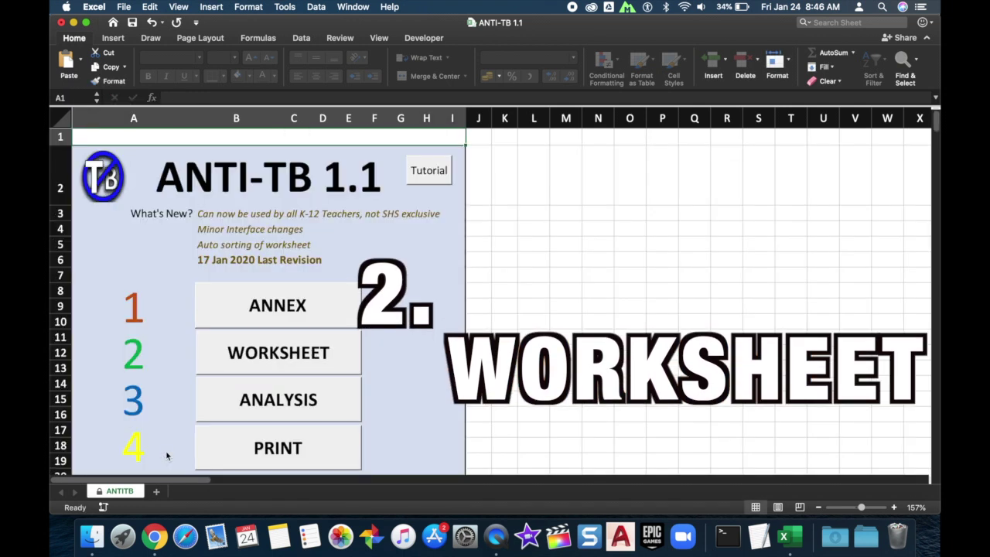
click(279, 353)
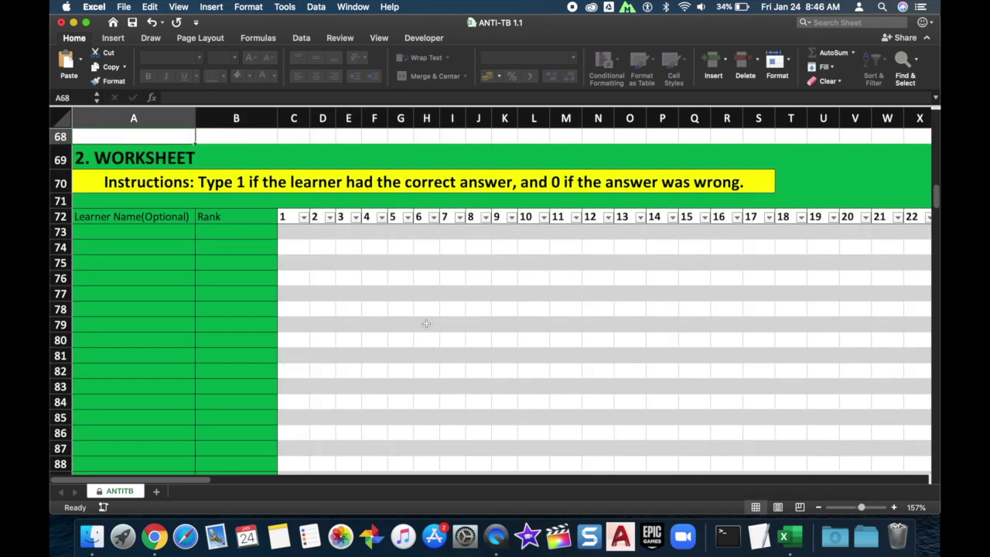
scroll(426, 323, down, 5)
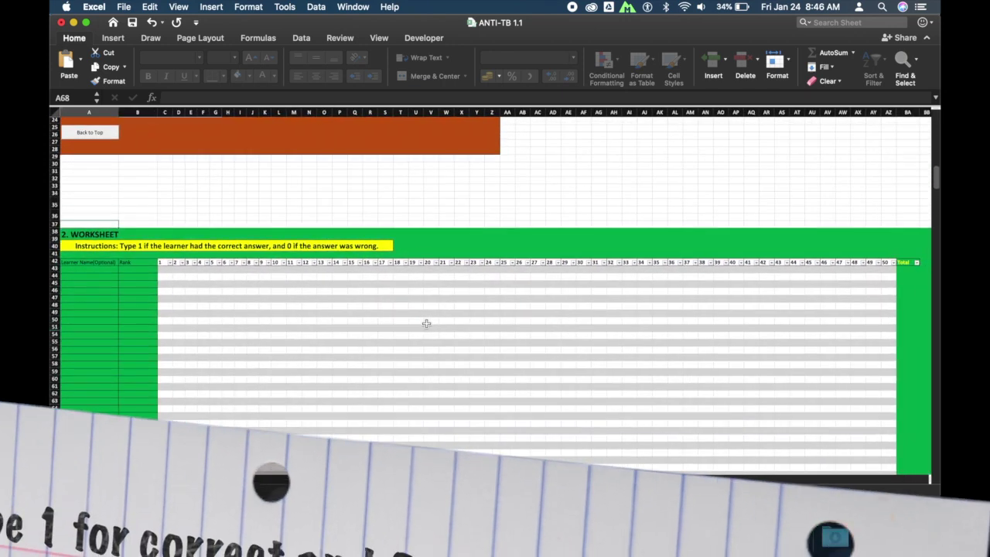
scroll(426, 323, down, 3)
scroll(425, 325, down, 3)
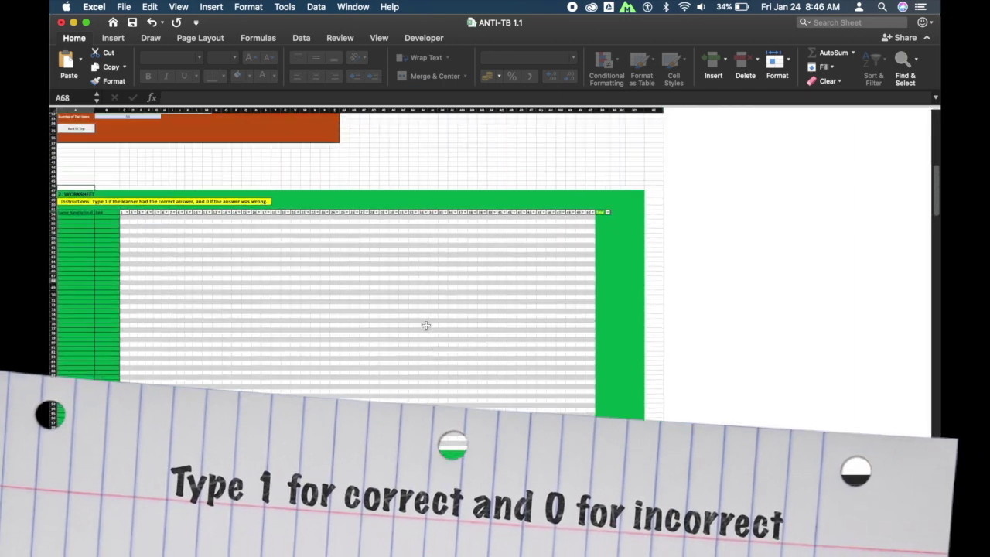
scroll(426, 325, down, 2)
scroll(426, 330, down, 3)
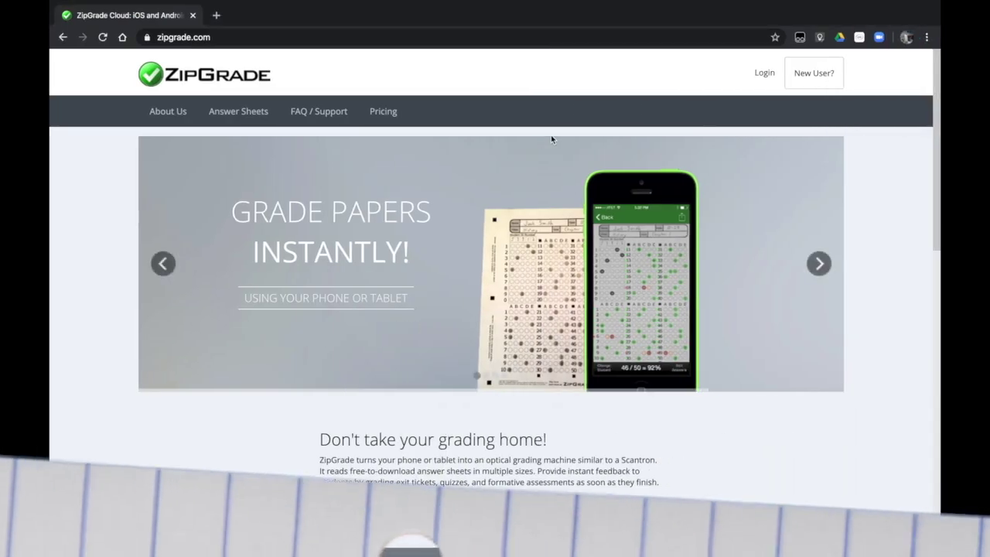
Sign in to ZipGrade using the saved account details.
click(761, 75)
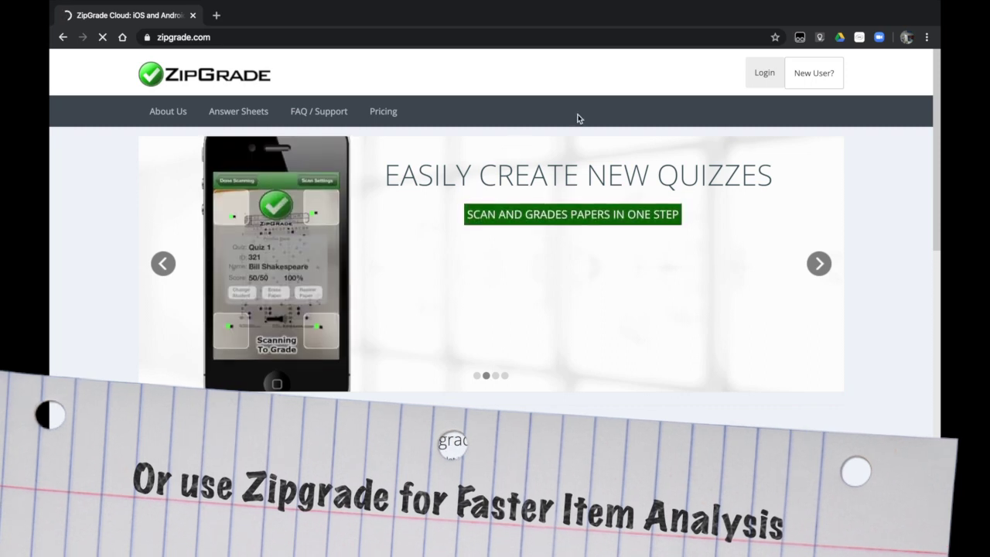
click(766, 75)
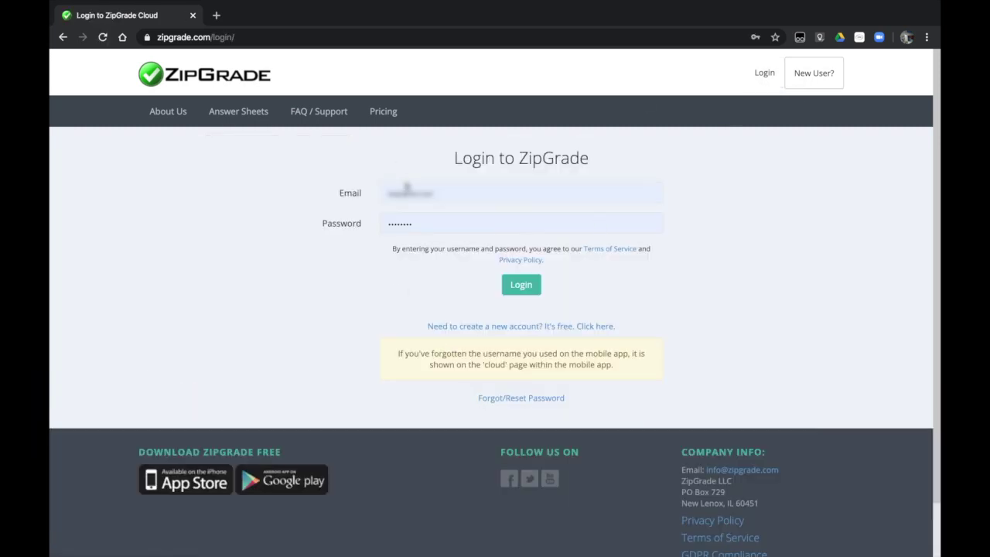
click(522, 288)
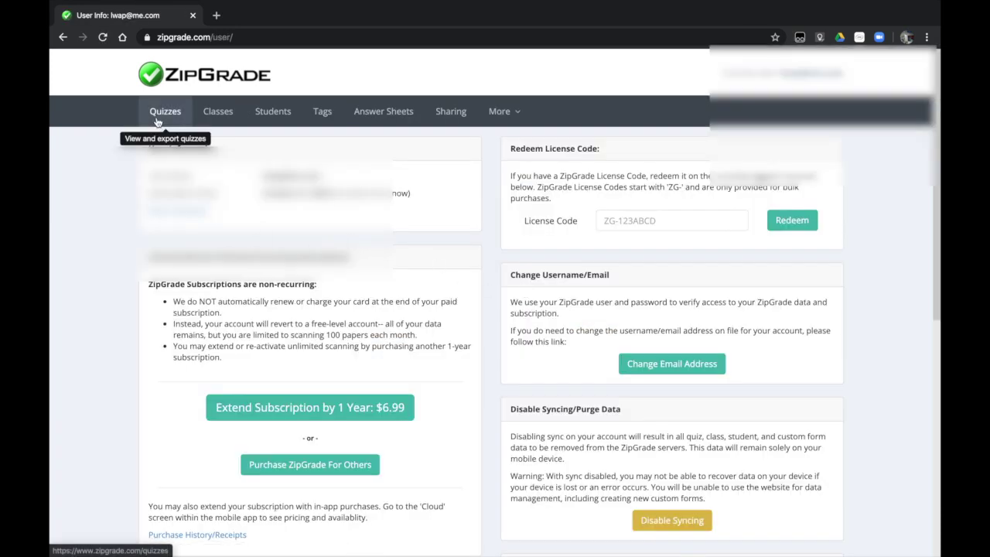
Open the ANI MID 2nd sem quiz from the quiz list and view its statistics.
click(157, 116)
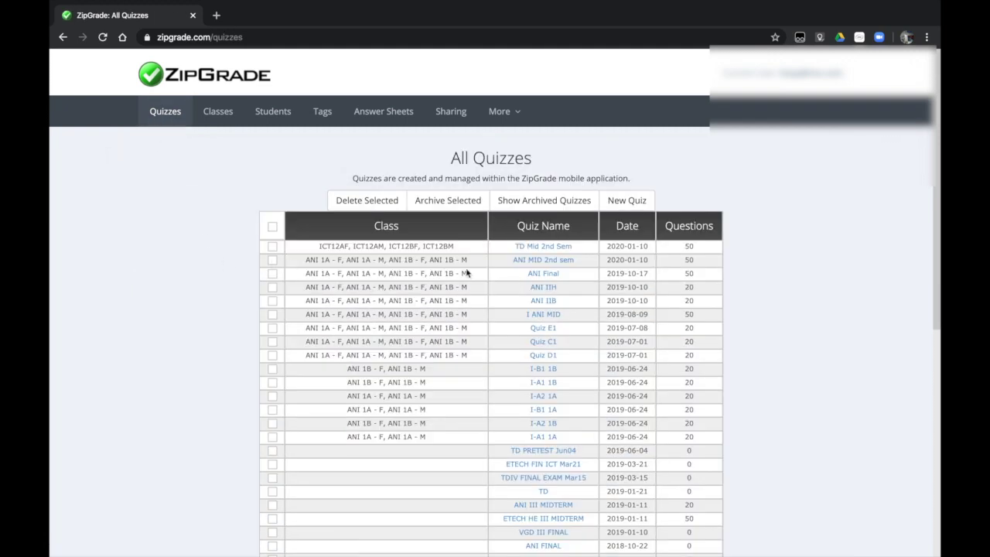
click(532, 266)
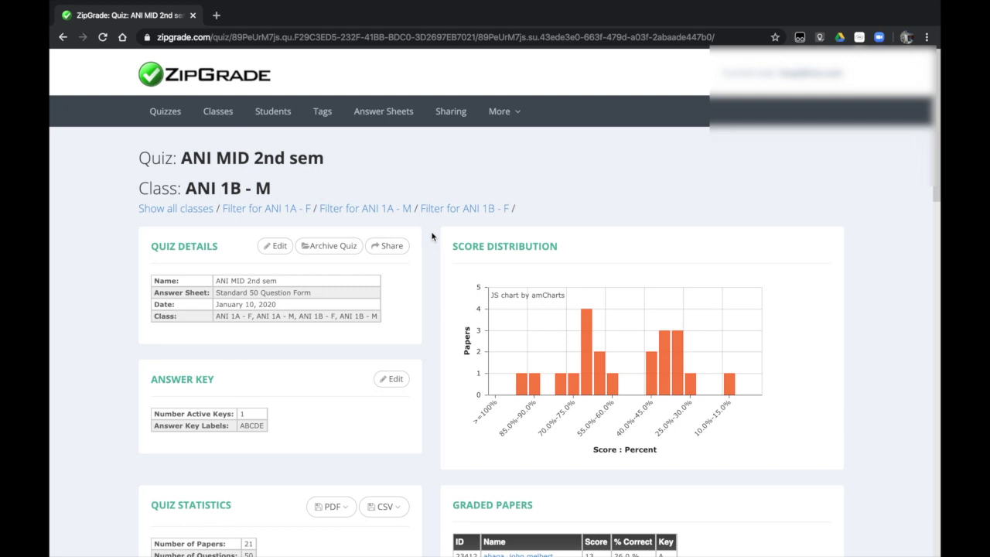
scroll(434, 246, down, 3)
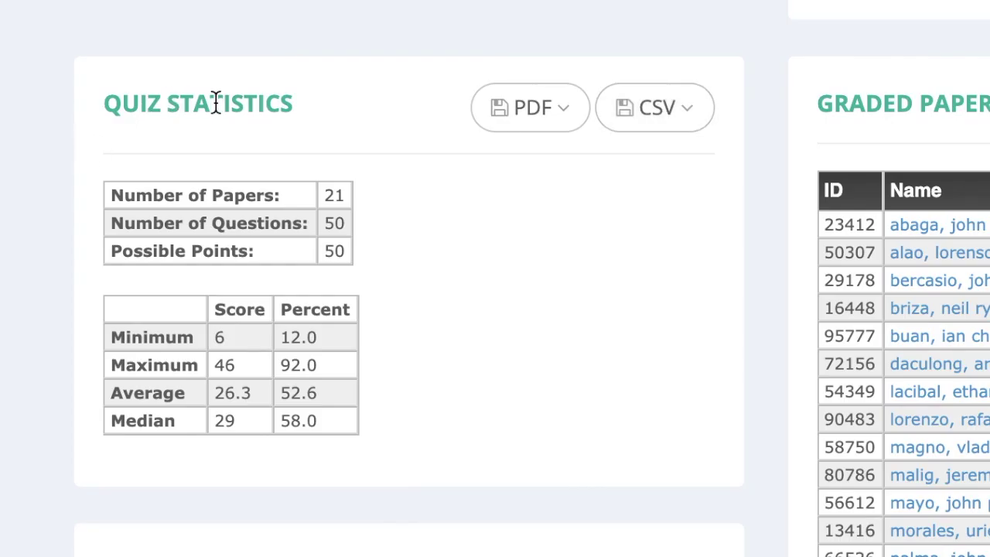
Export the results as standard CSV 'ani midterm.csv' to the Desktop and open it.
click(632, 116)
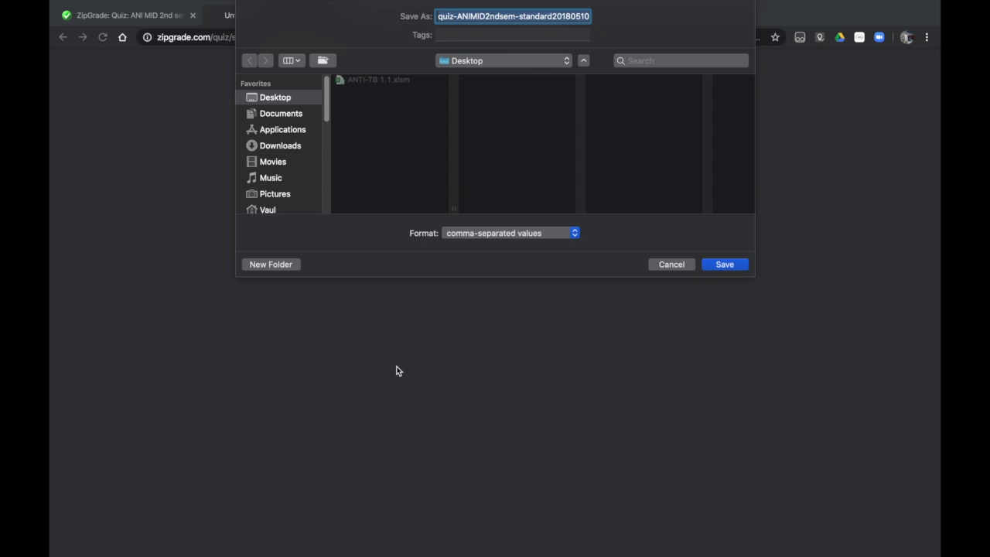
text(ani midterm.csv)
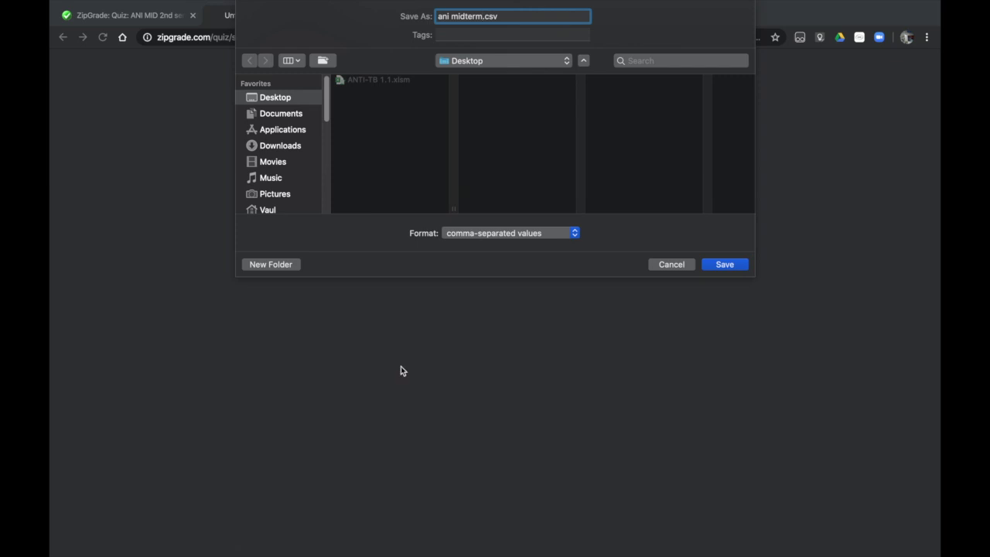
click(725, 265)
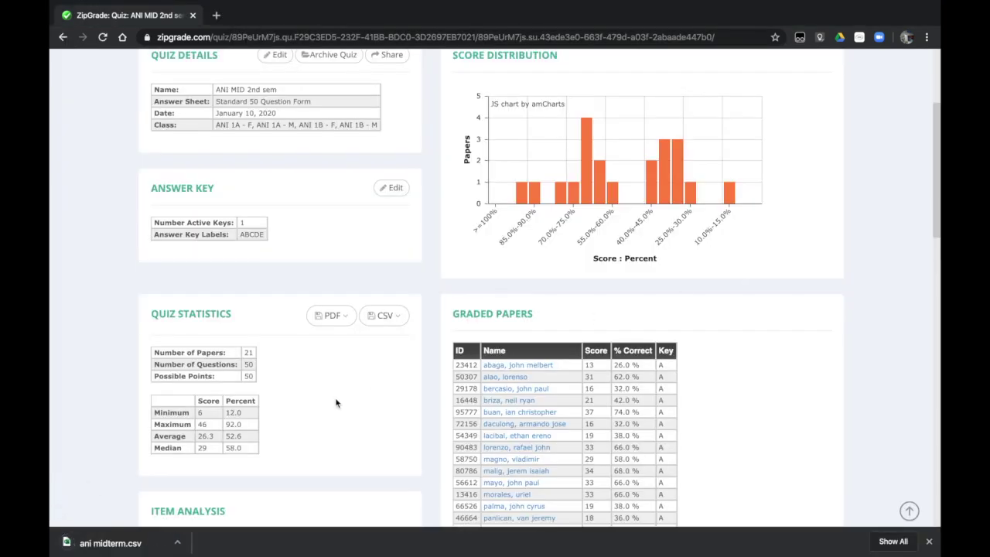
click(110, 543)
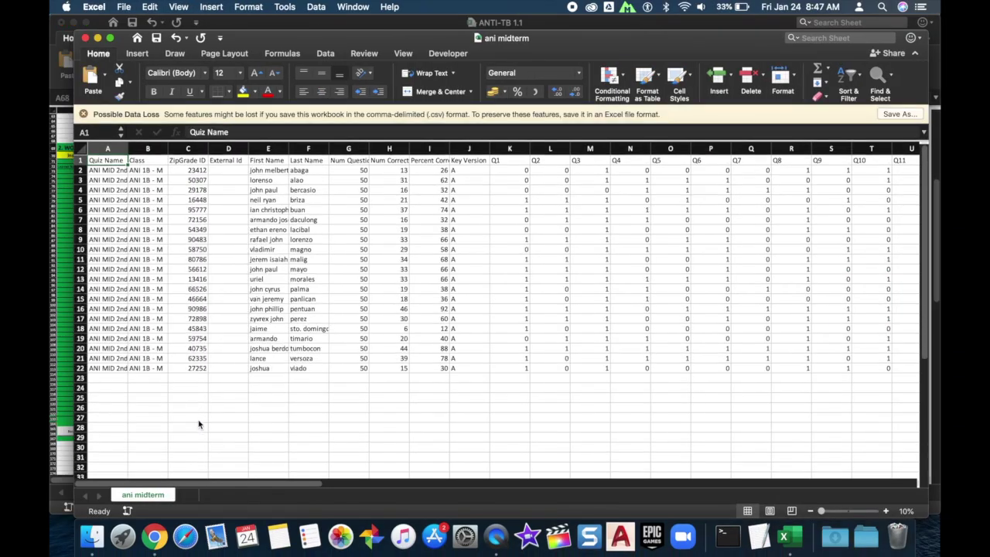
Copy all students' Q1–Q50 scores (K2:BH22) from ani midterm.
click(510, 172)
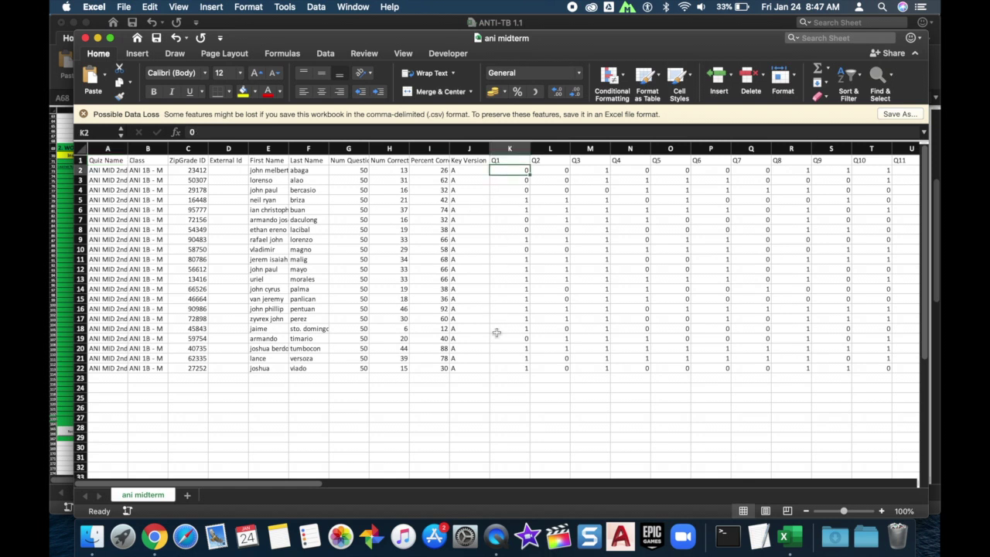
shift+click(510, 369)
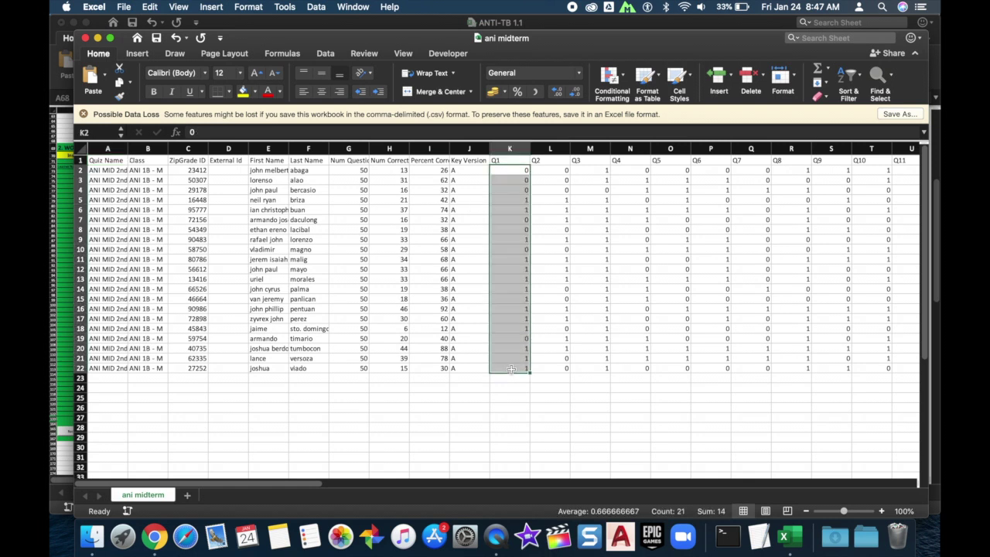
key(super+shift+Right)
key(super+c)
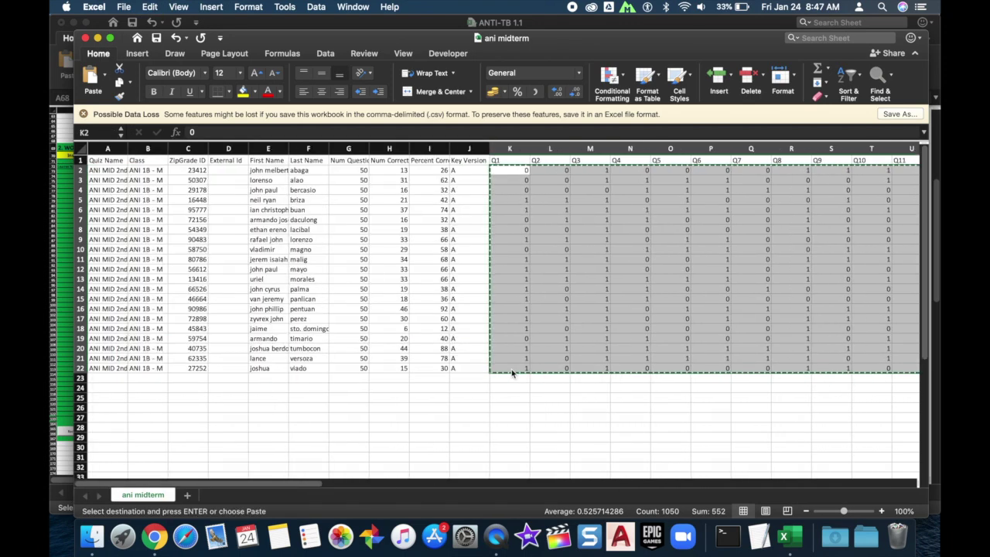
key(ctrl+Down)
Paste the scores at cell C73 of the ANTI-TB 1.1 worksheet grid.
key(ctrl+Up)
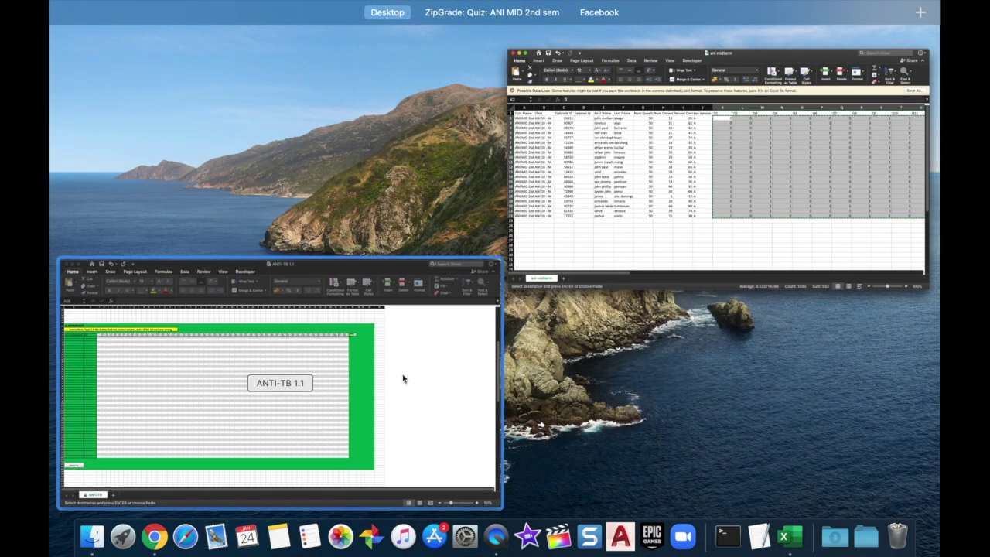
click(363, 387)
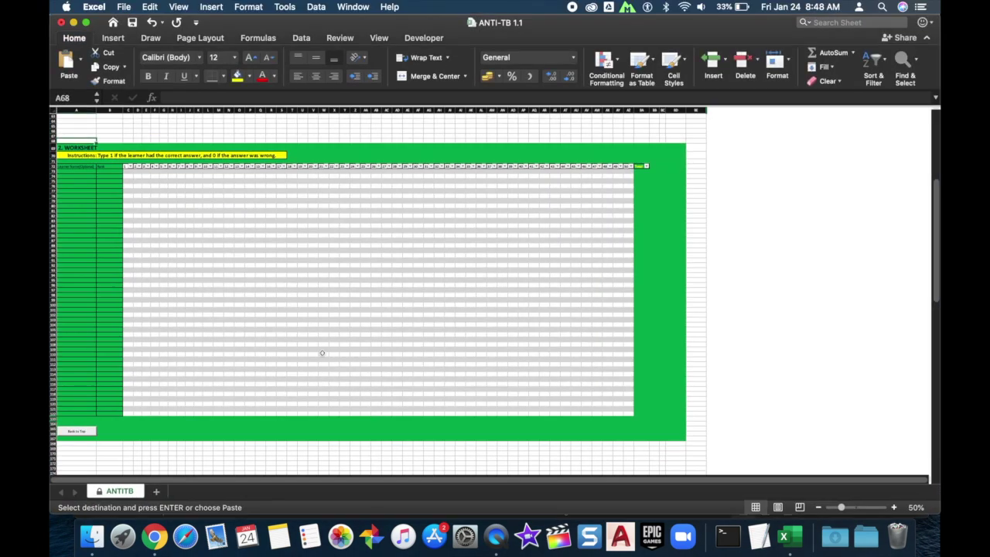
click(130, 171)
key(super+v)
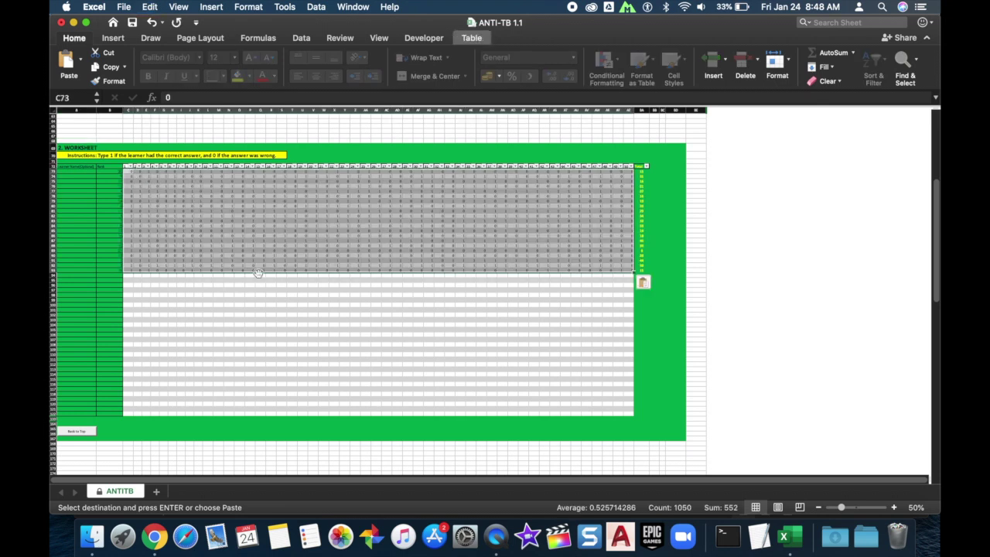
click(260, 286)
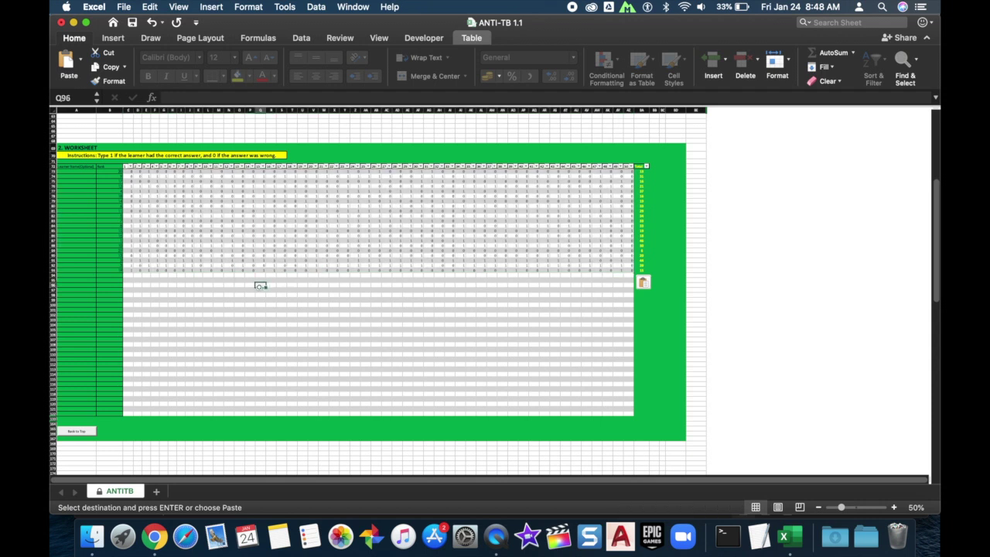
click(70, 434)
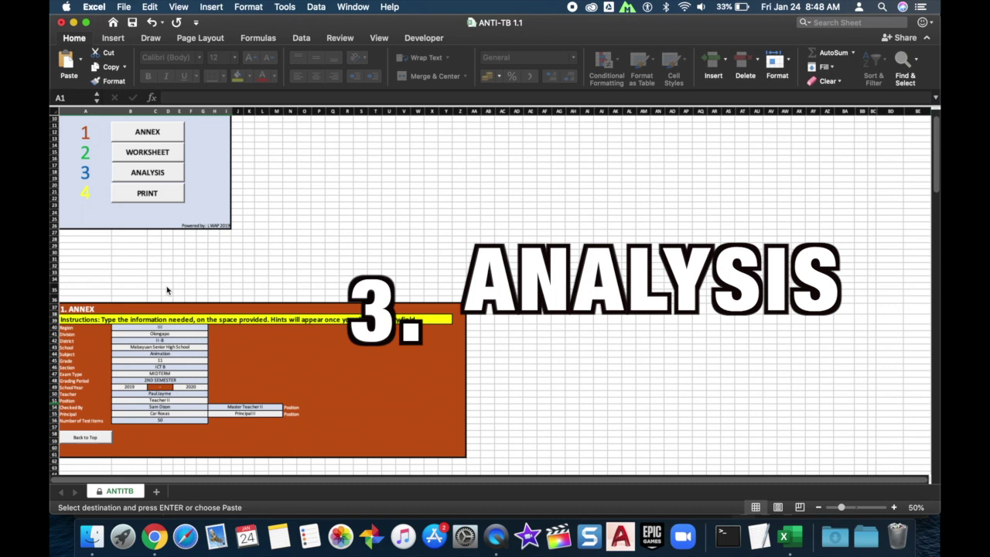
Scroll up to the sheet's menu and jump to the ANALYSIS section at row 239.
scroll(166, 286, up, 5)
scroll(166, 290, up, 5)
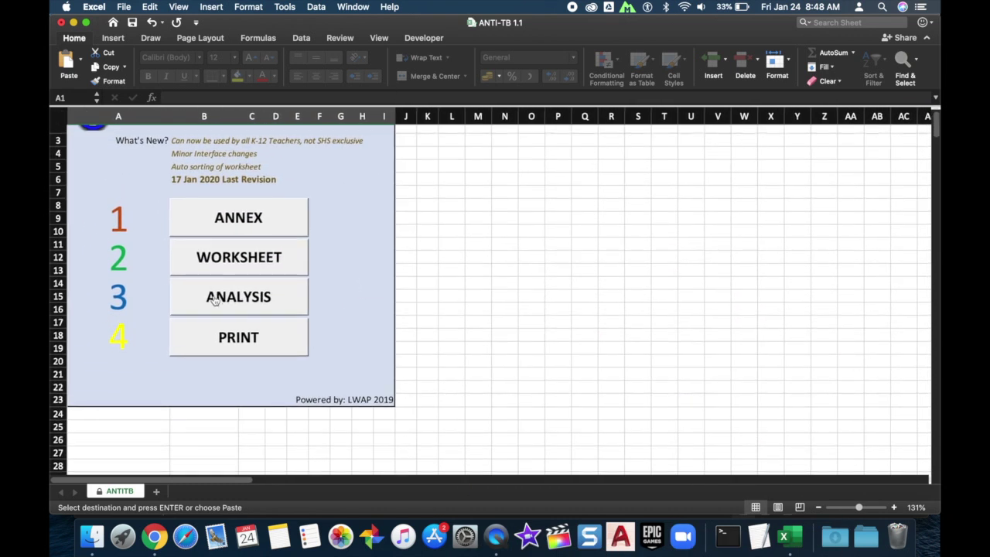
click(214, 301)
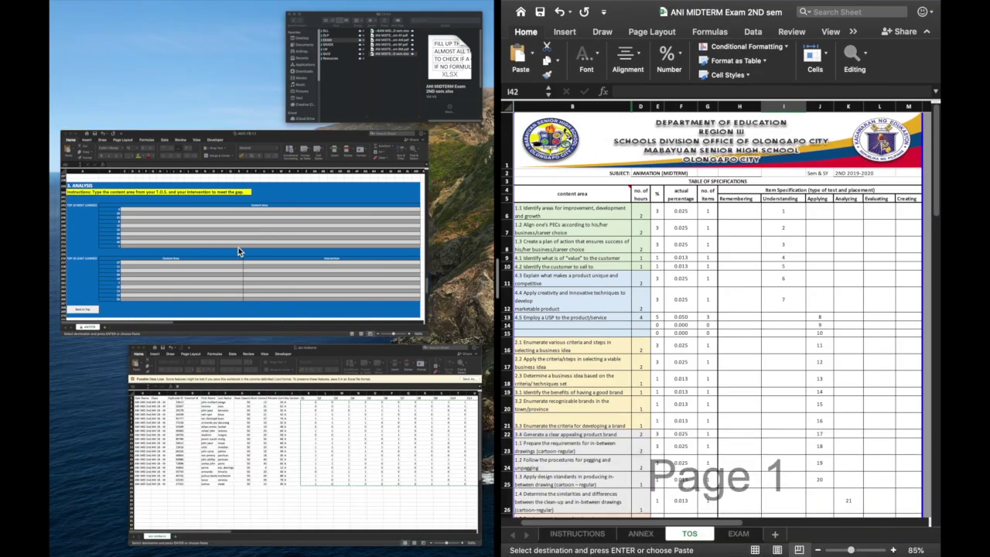
With both workbooks side by side, paste the TOS content areas for items 3 and 20 into C244 and C245.
click(239, 247)
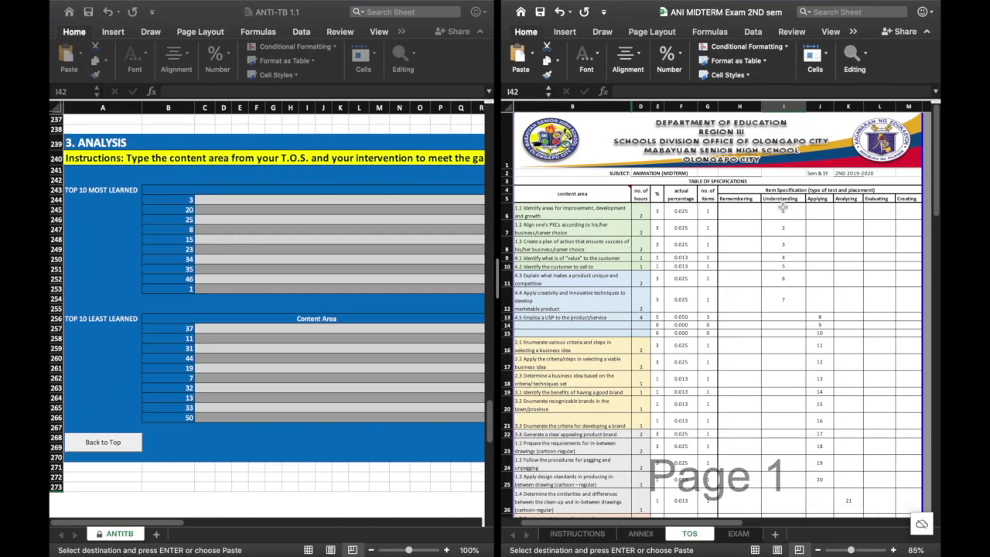
click(779, 247)
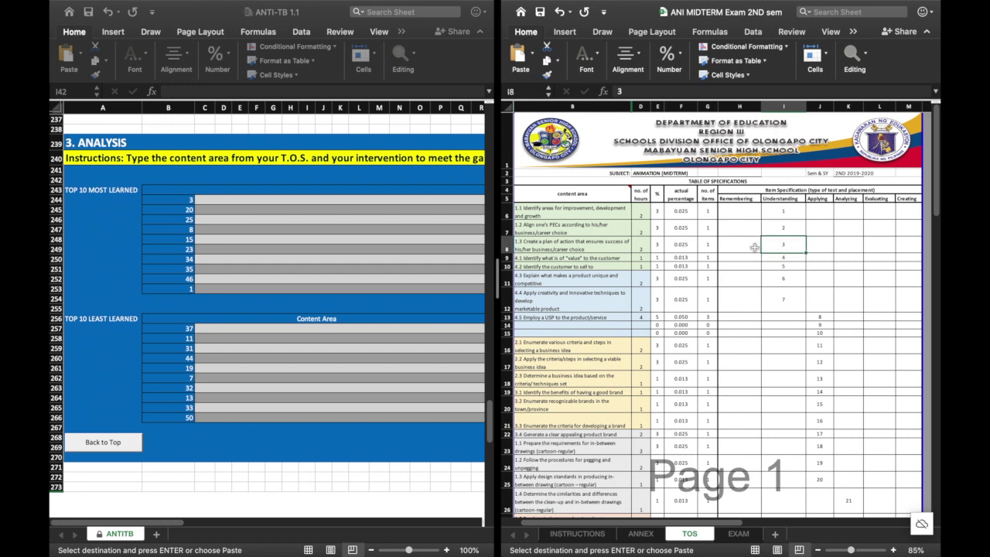
click(583, 249)
key(cmd+c)
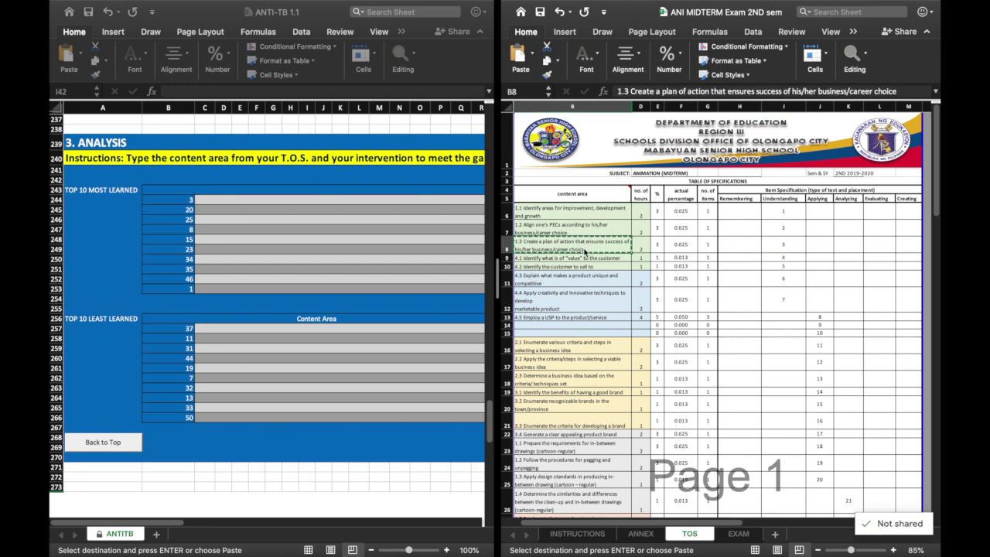
click(344, 201)
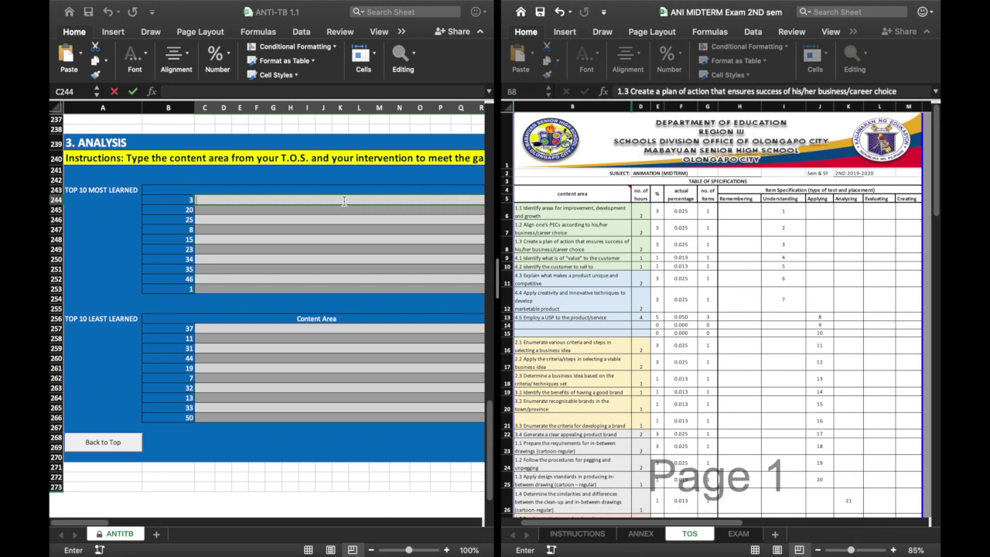
double_click(344, 201)
key(cmd+v)
key(Return)
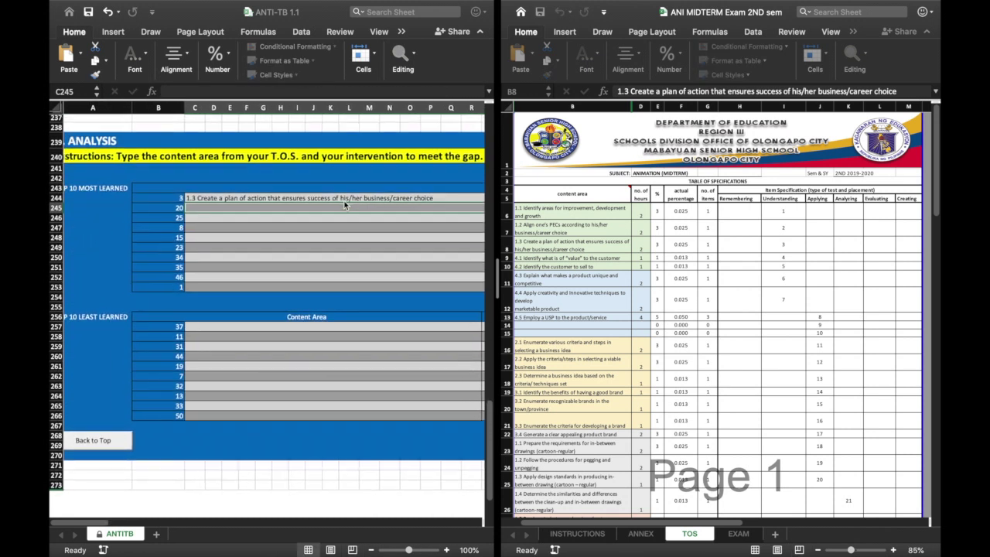
scroll(344, 204, down, 3)
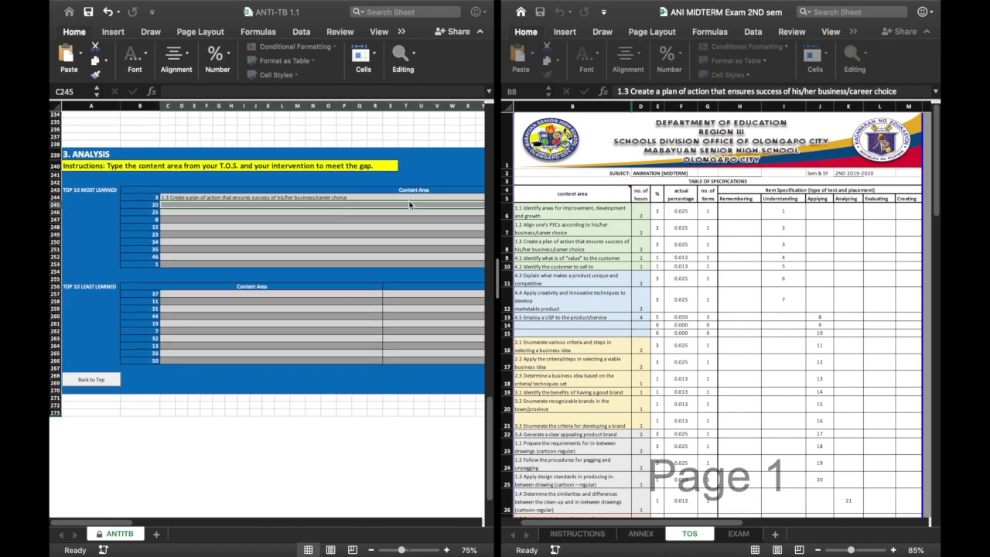
scroll(763, 345, down, 5)
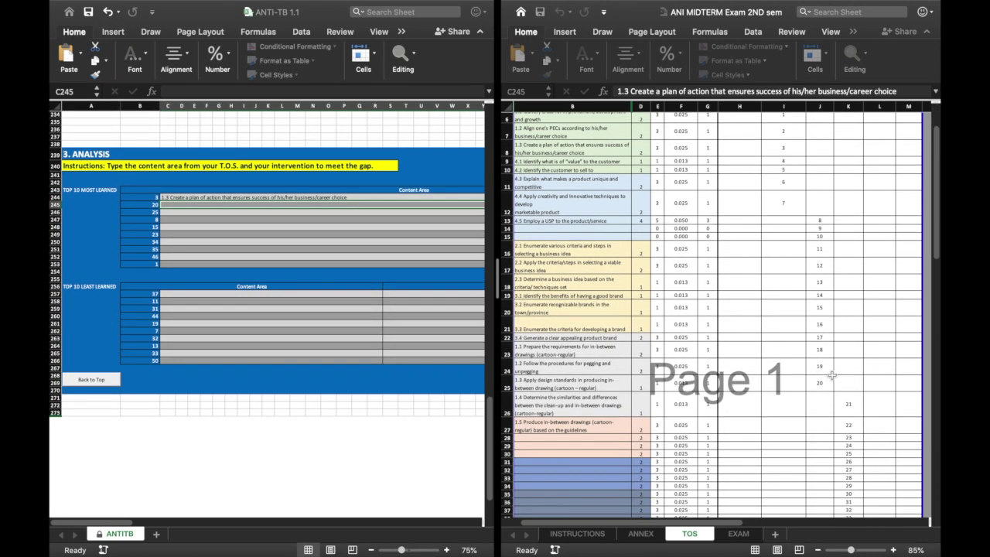
click(818, 383)
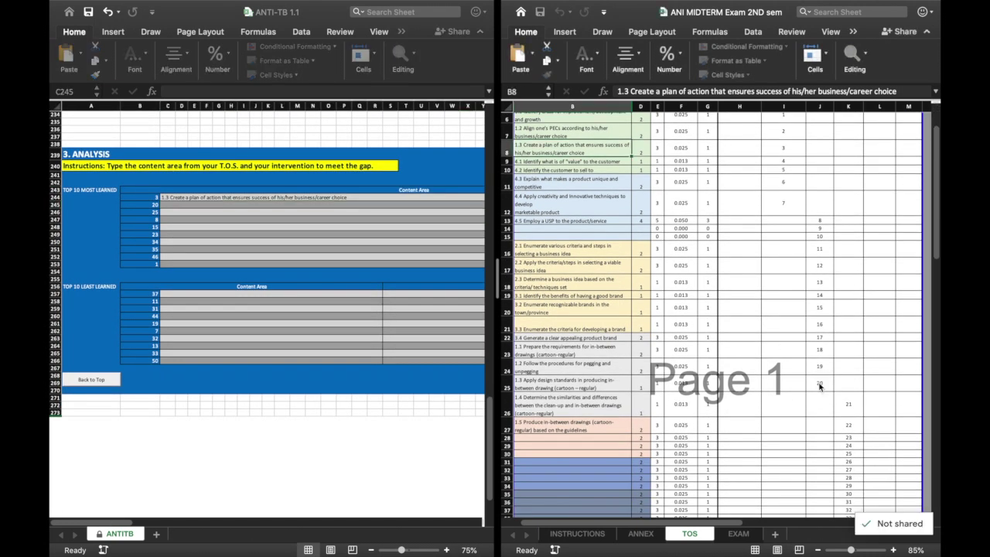
click(592, 390)
key(super+c)
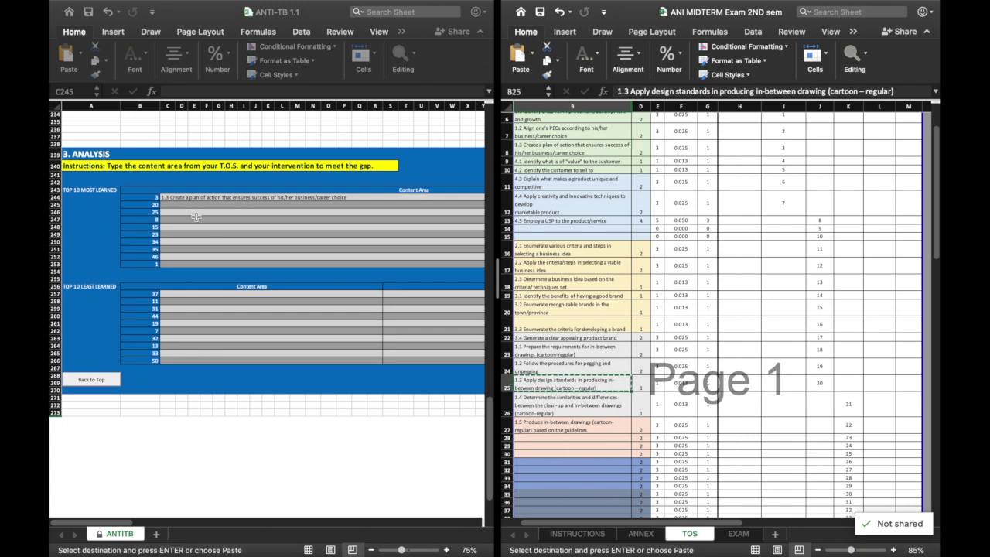
double_click(193, 207)
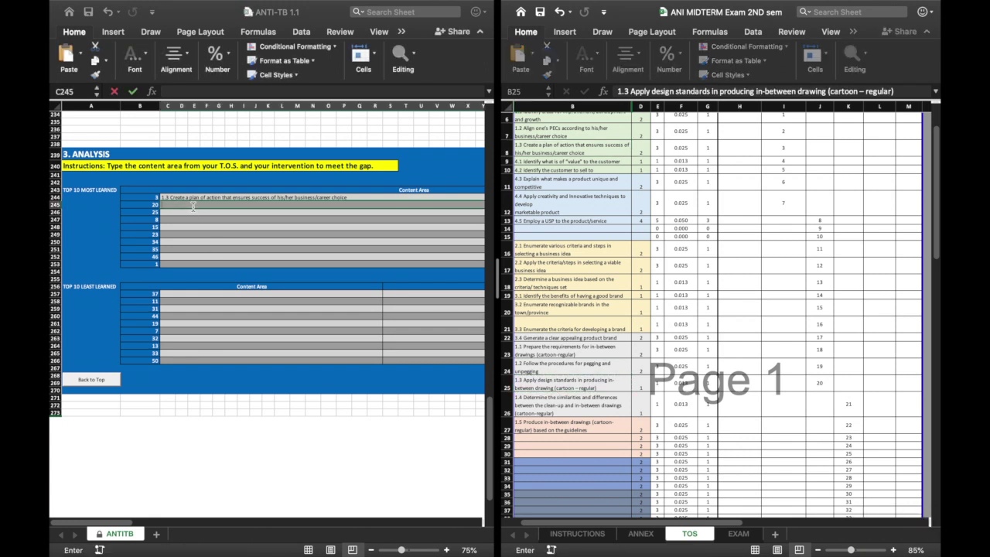
key(super+v)
key(Return)
Copy the remaining most-learned items' content areas from the TOS into column C.
scroll(193, 207, right, 2)
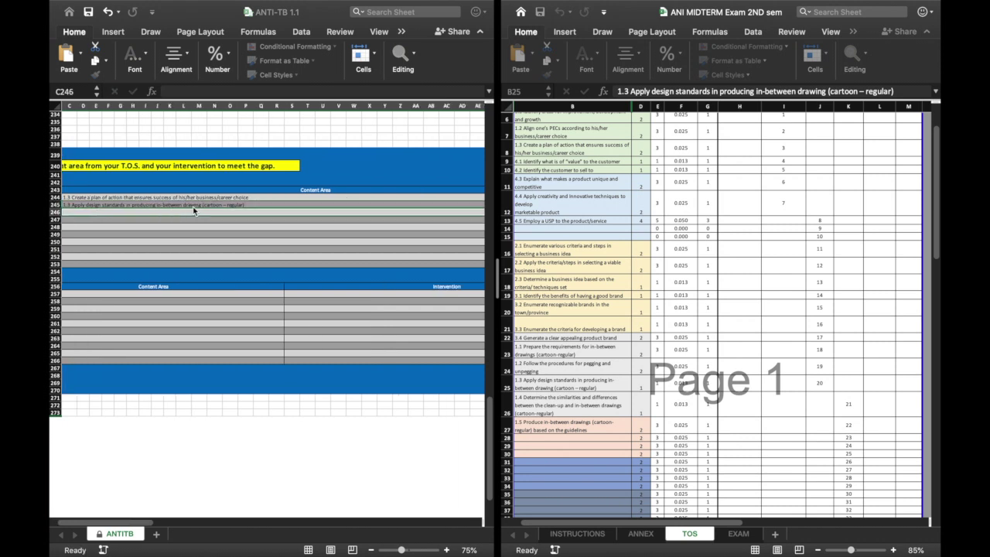
scroll(194, 210, down, 3)
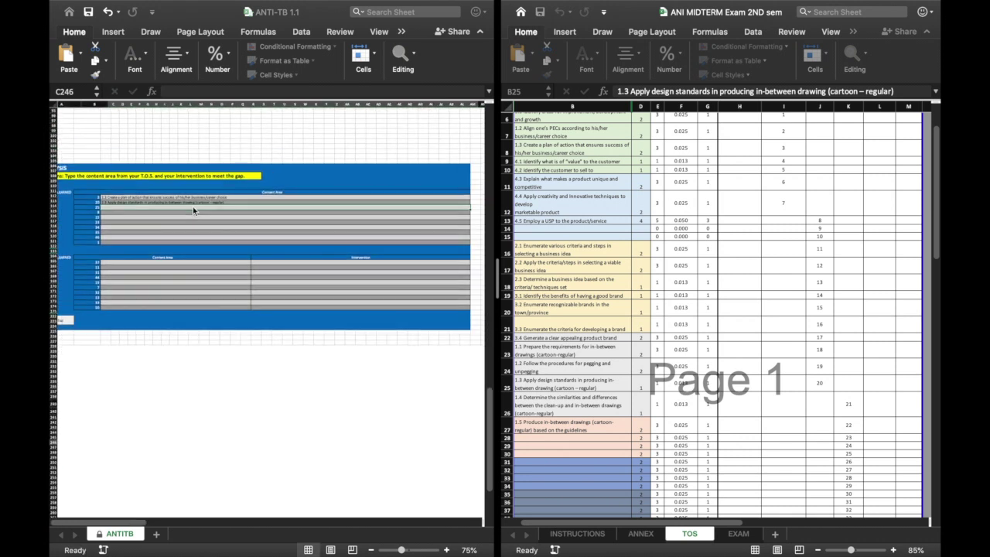
click(561, 424)
key(super+c)
click(192, 206)
key(super+v)
click(561, 220)
key(super+c)
double_click(196, 214)
key(super+v)
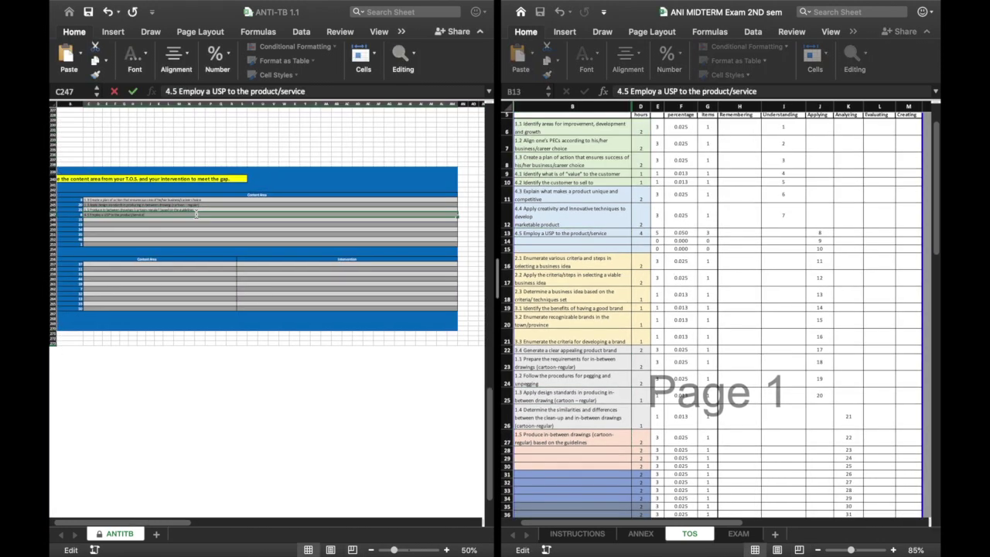
click(561, 320)
key(super+c)
click(154, 220)
key(super+v)
click(561, 438)
key(super+c)
drag(153, 224, 154, 232)
key(super+v)
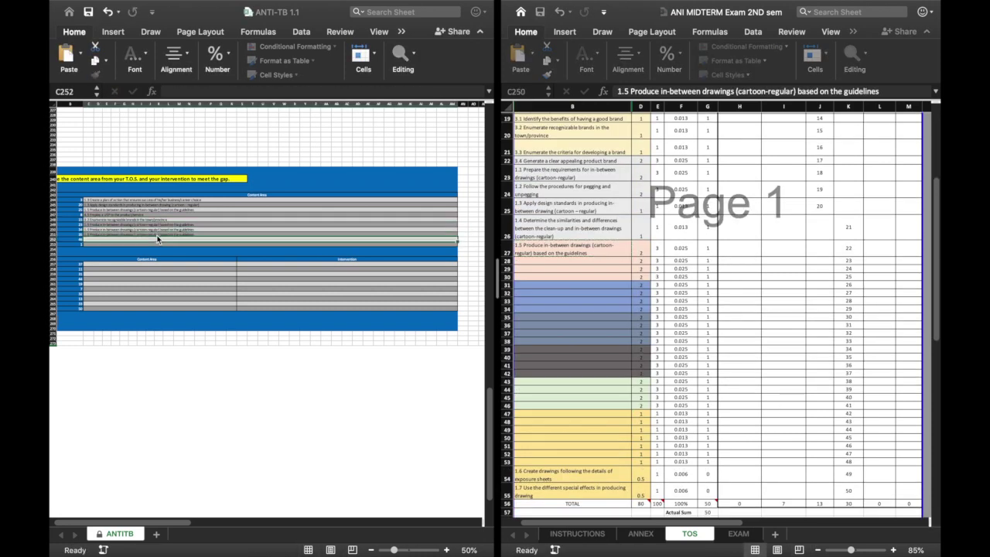
click(561, 209)
key(super+c)
click(154, 243)
key(super+v)
Fill the least-learned Content Area cells with matching TOS competencies through item 50, then close the TOS.
click(561, 117)
key(super+c)
click(232, 255)
key(super+v)
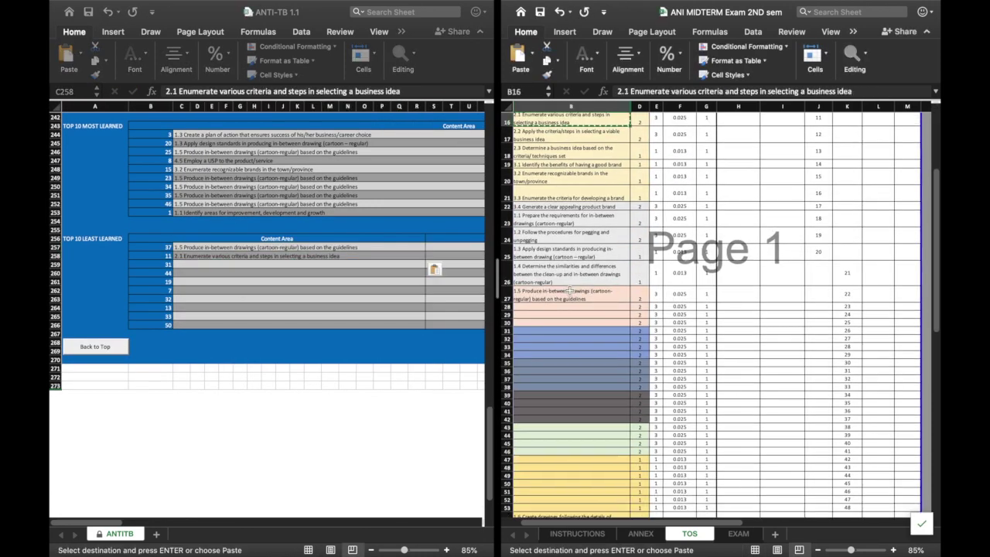
click(569, 294)
key(super+c)
drag(232, 264, 232, 272)
key(super+v)
click(561, 236)
key(super+c)
click(232, 281)
key(super+v)
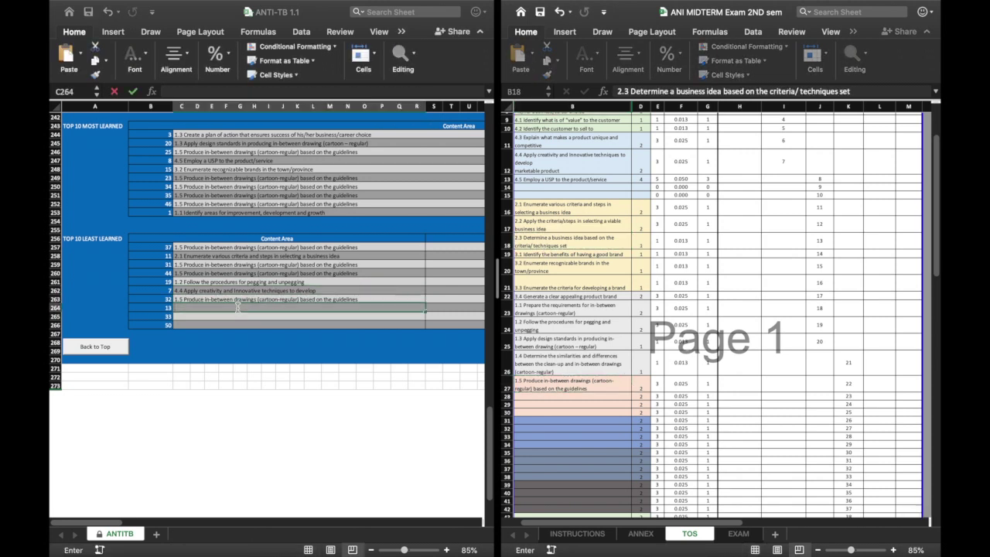
key(super+v)
scroll(712, 310, down, 10)
click(572, 379)
scroll(270, 232, up, 2)
key(super+c)
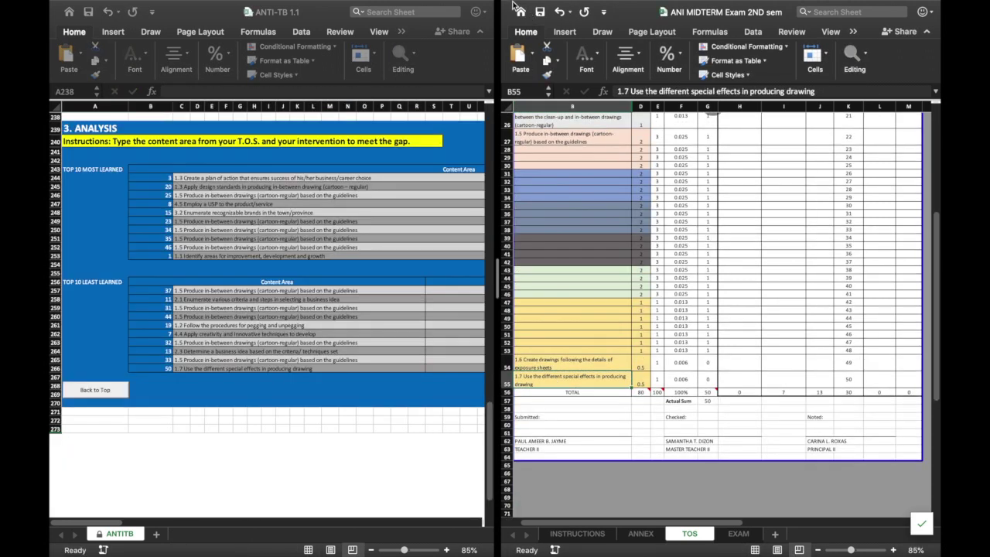
mouse_move(513, 6)
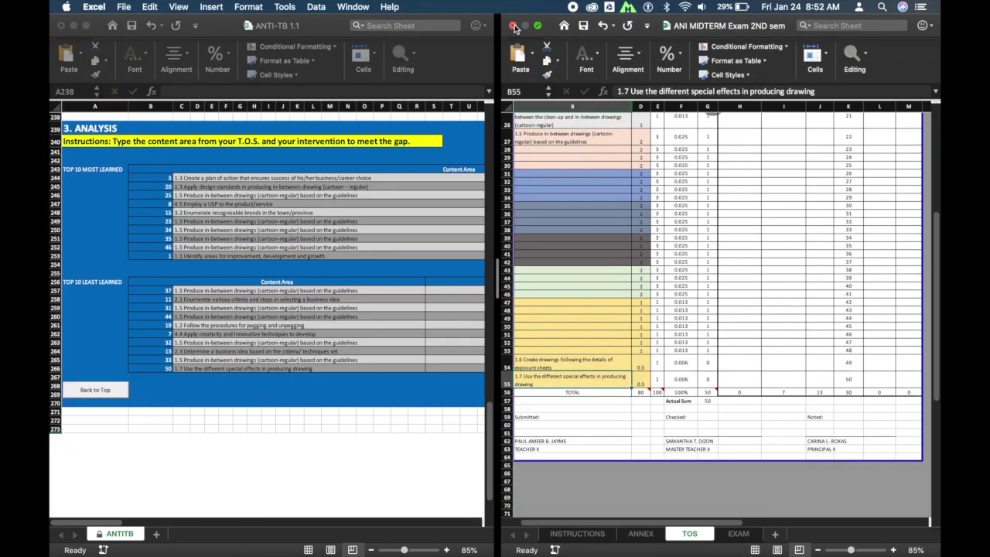
key(super+grave)
Close the TOS workbook and enter 'Create SIM for Producing in-between drawings (cartoon-regular) based on the guidelines' in S257.
click(513, 26)
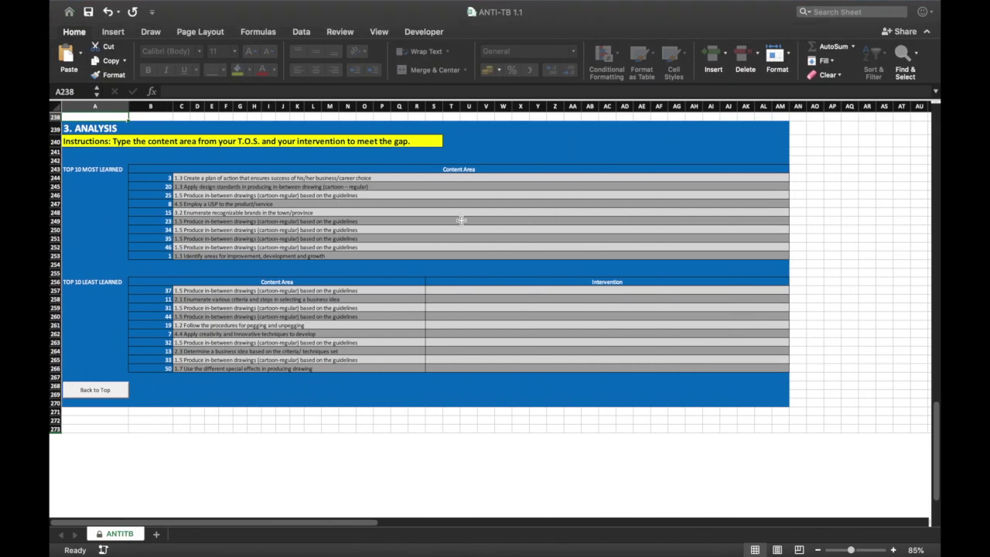
scroll(283, 329, up, 5)
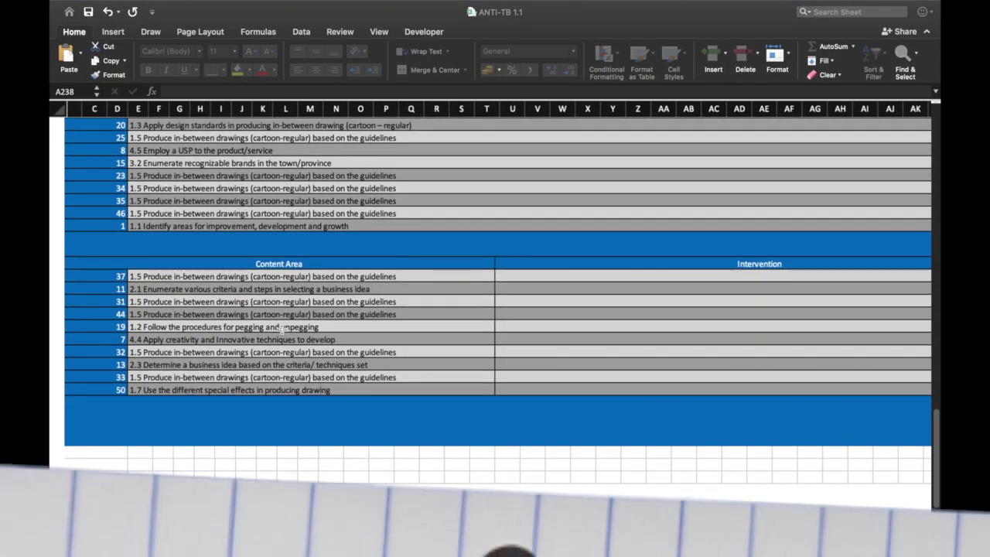
scroll(282, 329, left, 3)
scroll(283, 329, down, 2)
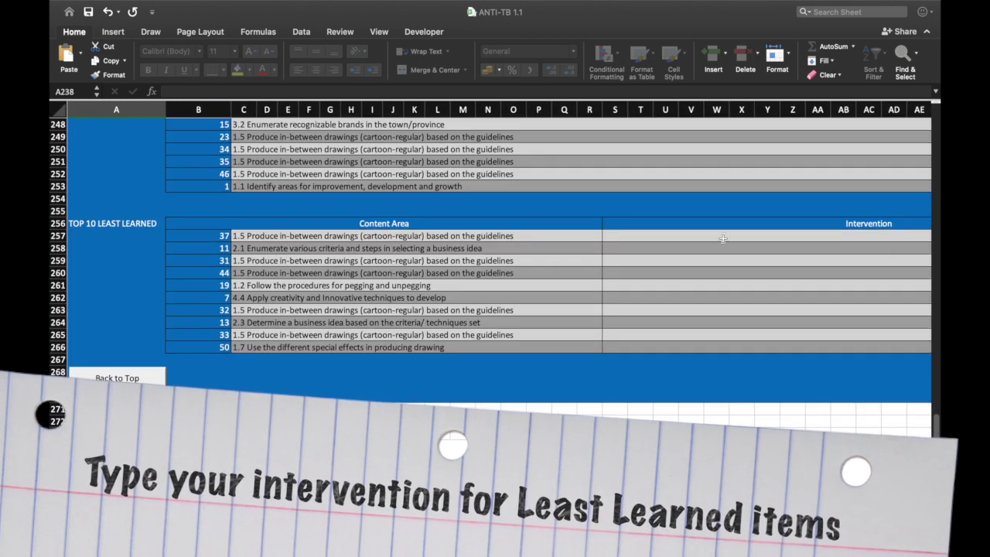
click(824, 236)
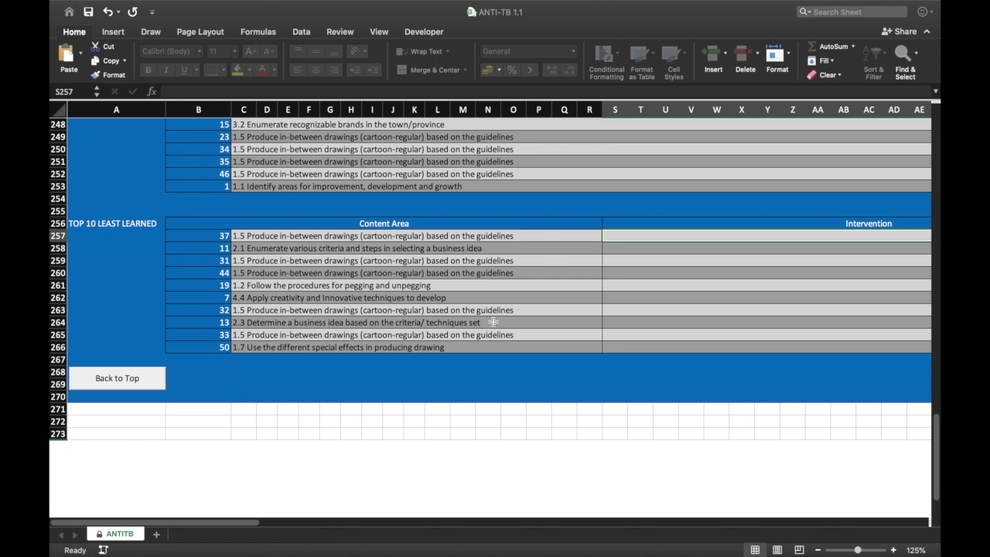
text(Create SIM)
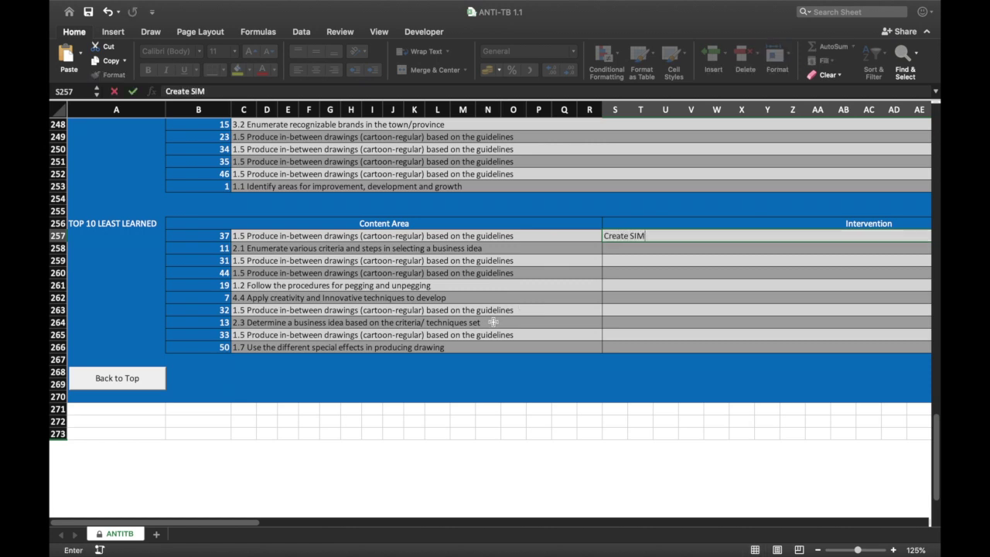
text(ducing)
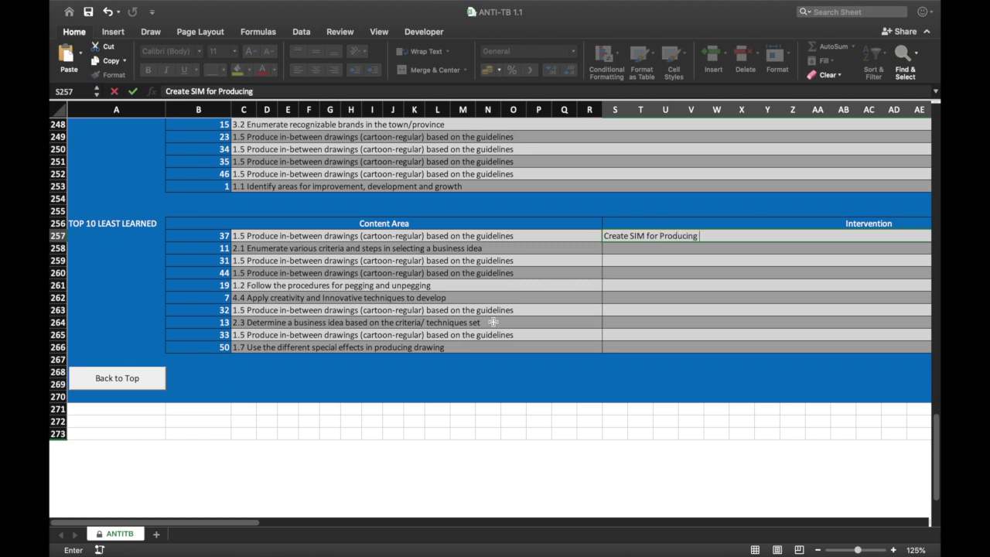
text( in-between drawings (cartoon-regular) based on the guidelines)
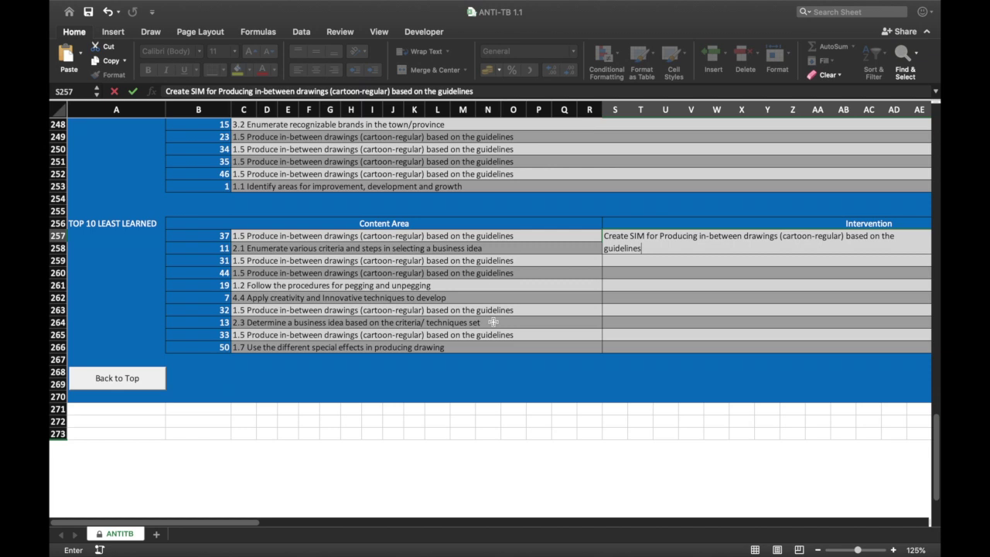
key(Return)
Copy the S257 intervention into S258 through S266.
scroll(494, 322, right, 5)
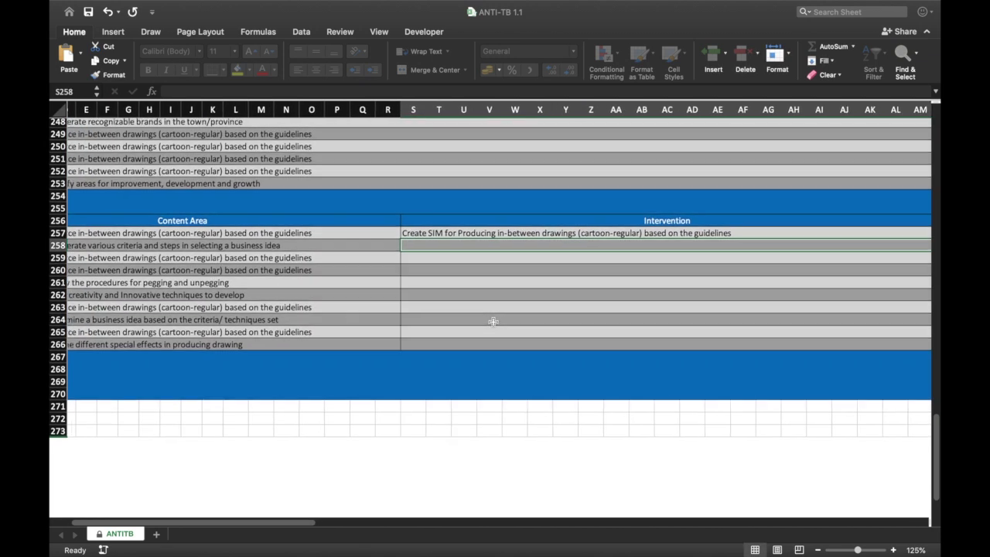
scroll(494, 322, left, 1)
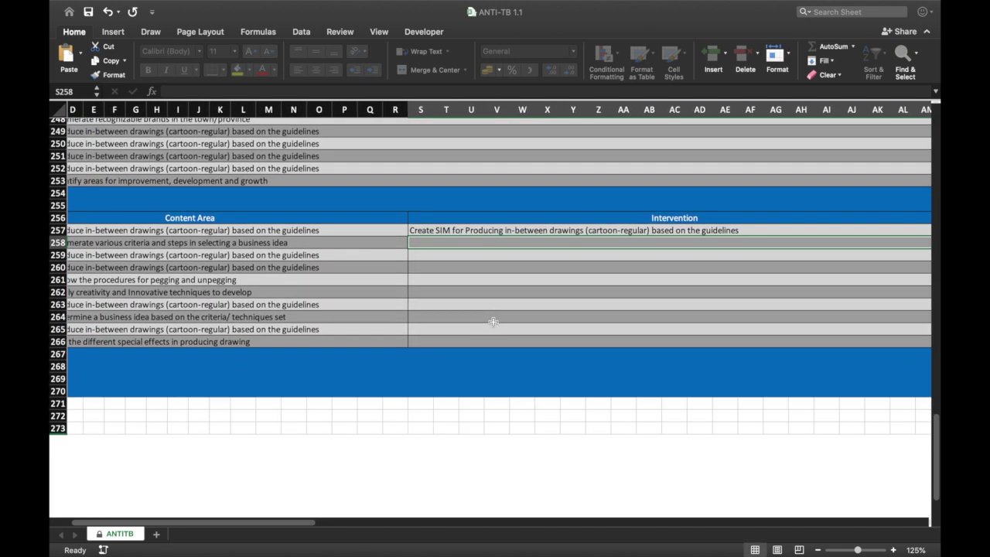
click(501, 235)
key(super+c)
key(shift+Down)
key(shift+Down)
key(shift+Down)
key(shift+Down)
key(shift+Down)
key(shift+Down)
key(shift+Down)
key(shift+Down)
key(shift+Down)
key(super+v)
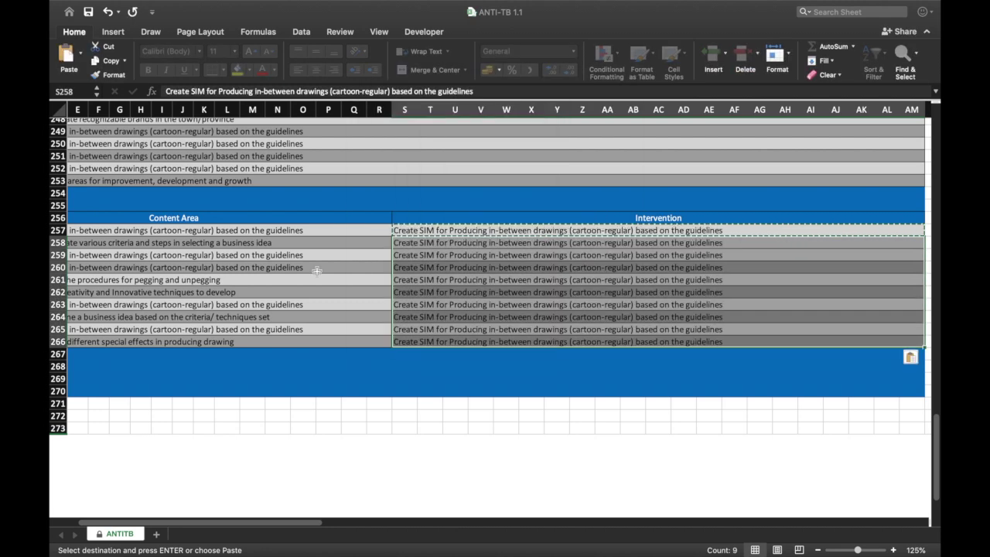
scroll(517, 232, left, 5)
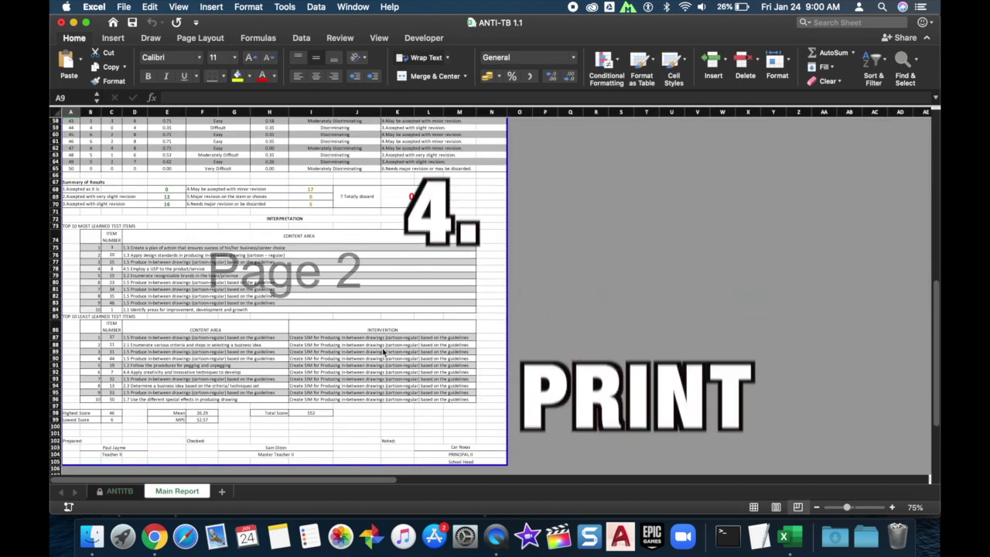
Go to the Main Report sheet and select the top-left school and top-right division logo placeholders.
click(383, 353)
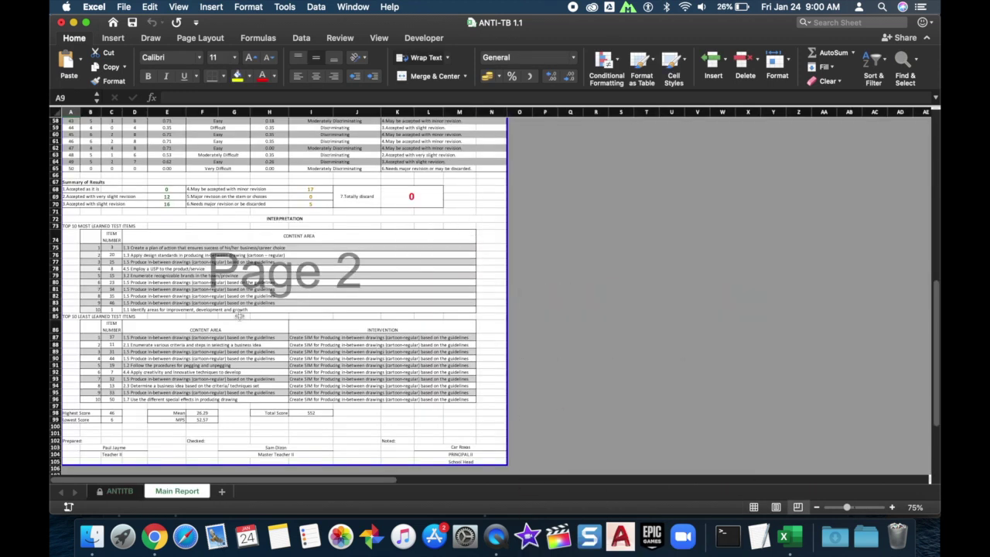
scroll(240, 317, up, 10)
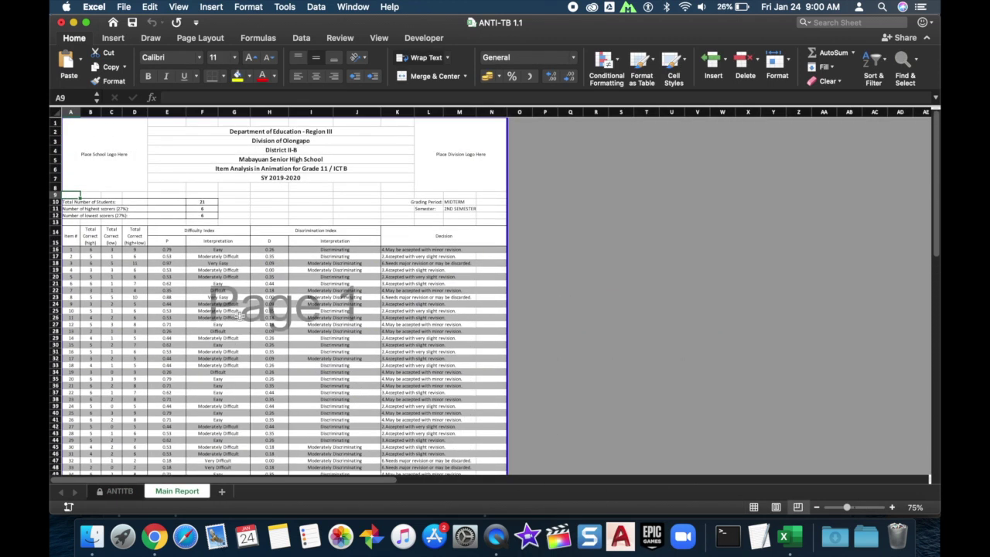
scroll(290, 332, down, 6)
scroll(290, 333, up, 6)
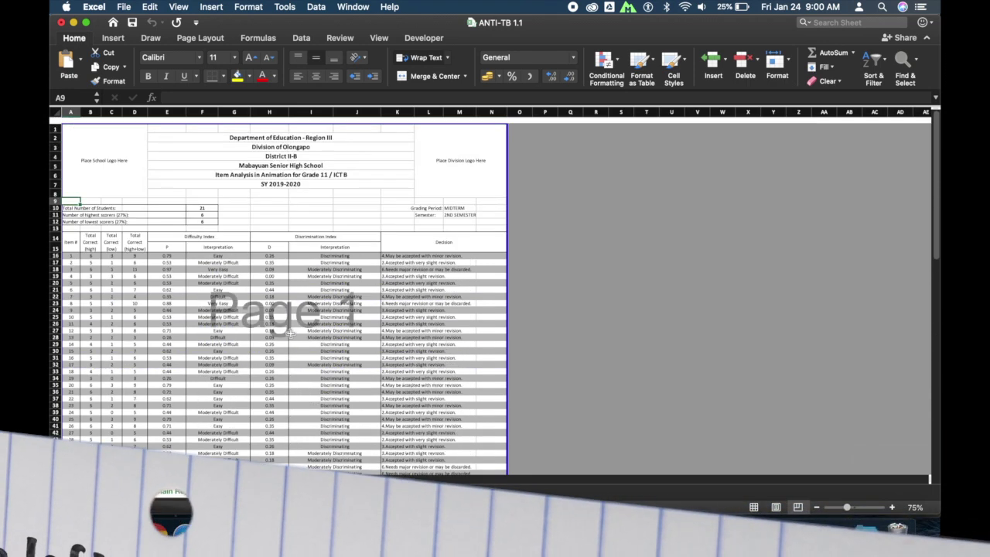
click(104, 155)
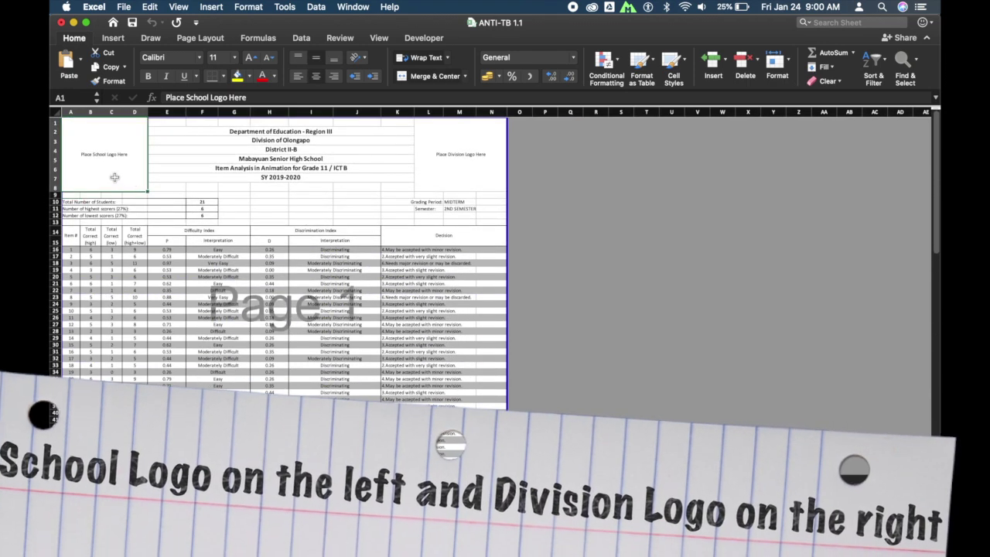
click(477, 157)
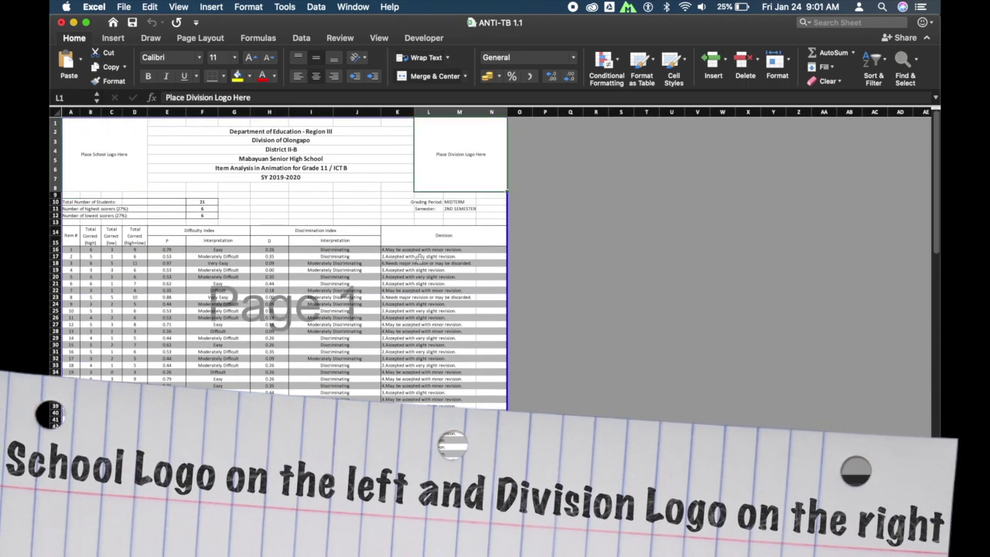
Insert school.png from the logo folder, move it to the top-left corner and shrink it to fit.
key(ctrl+Up)
click(610, 140)
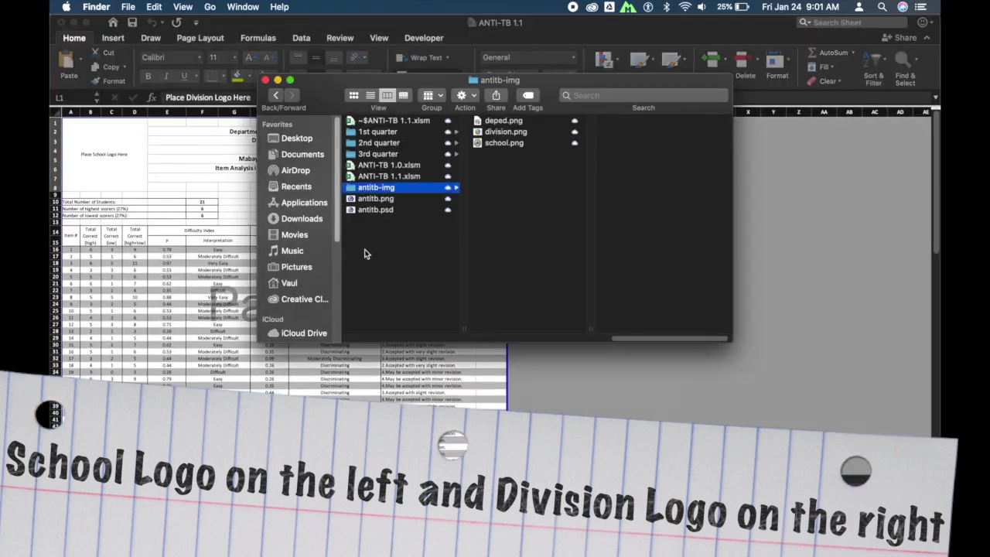
click(507, 142)
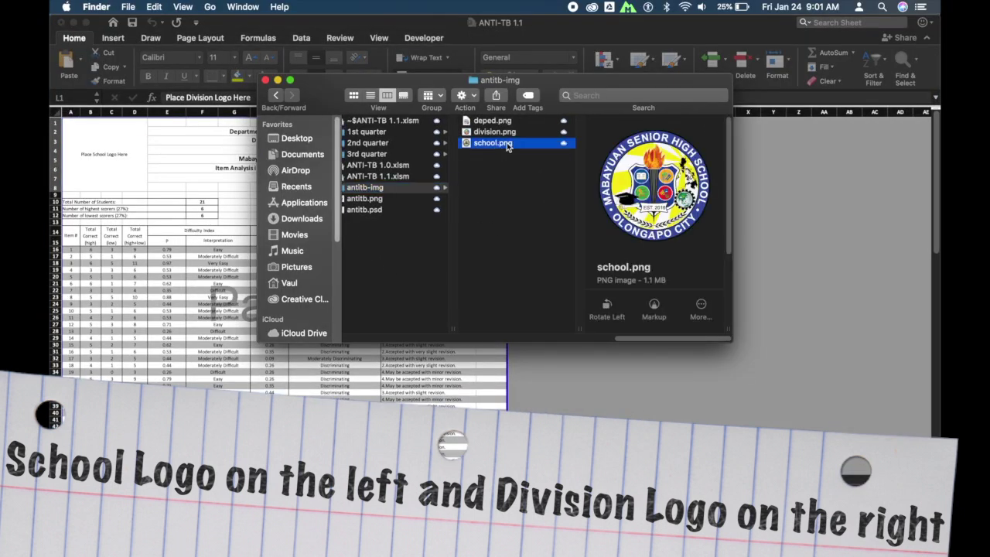
drag(495, 147, 161, 184)
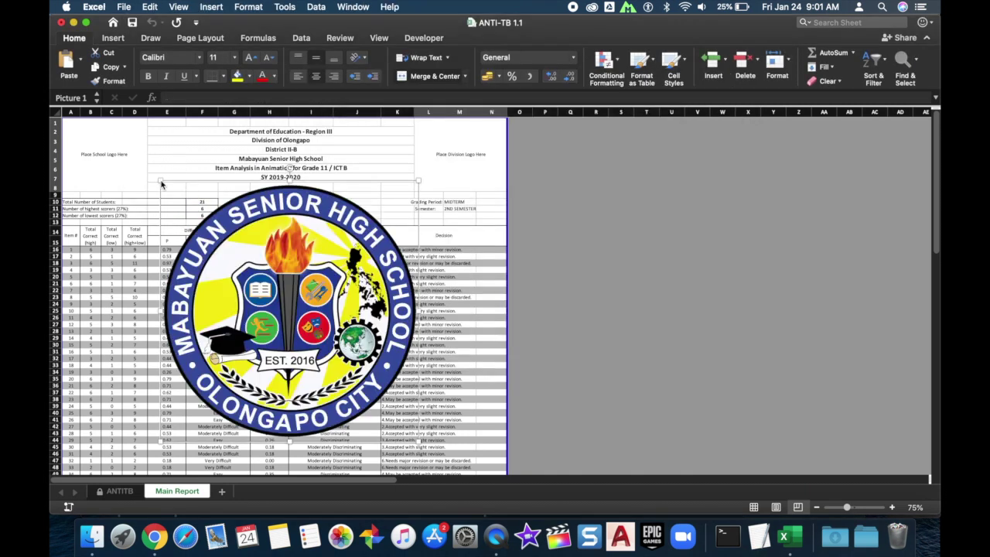
drag(278, 280, 210, 228)
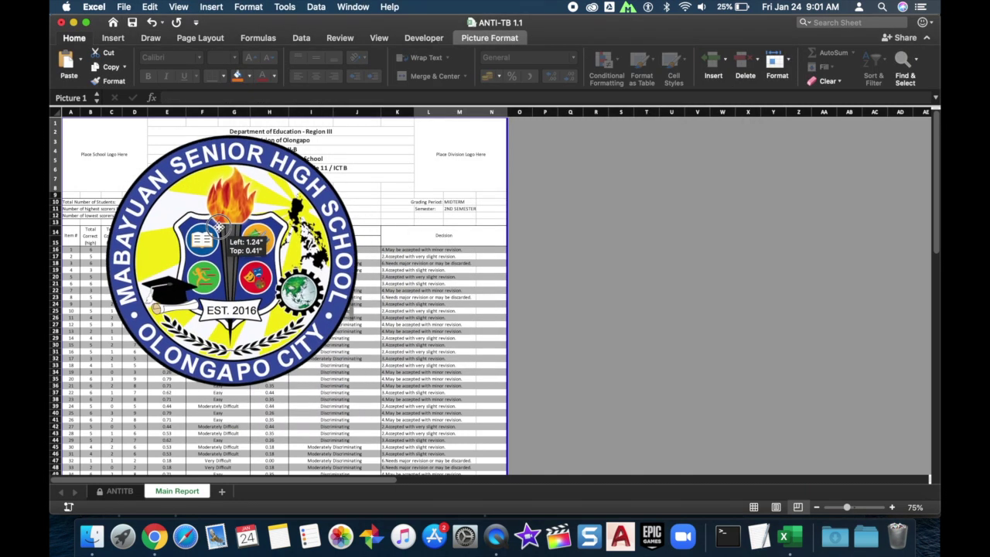
drag(359, 393, 116, 165)
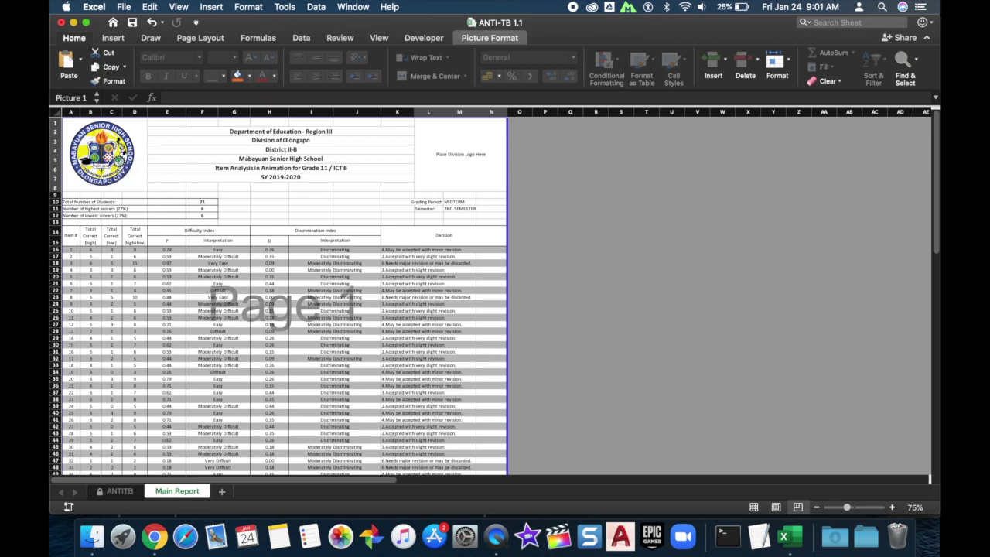
key(ctrl+Up)
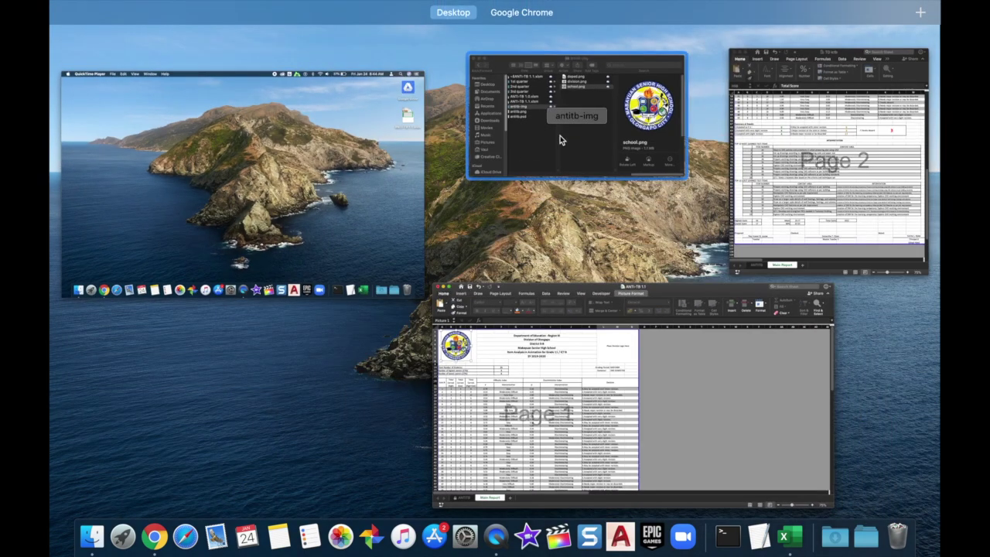
Insert division.png, move it up into the top-right header spot and shrink it to fit.
click(560, 135)
click(507, 133)
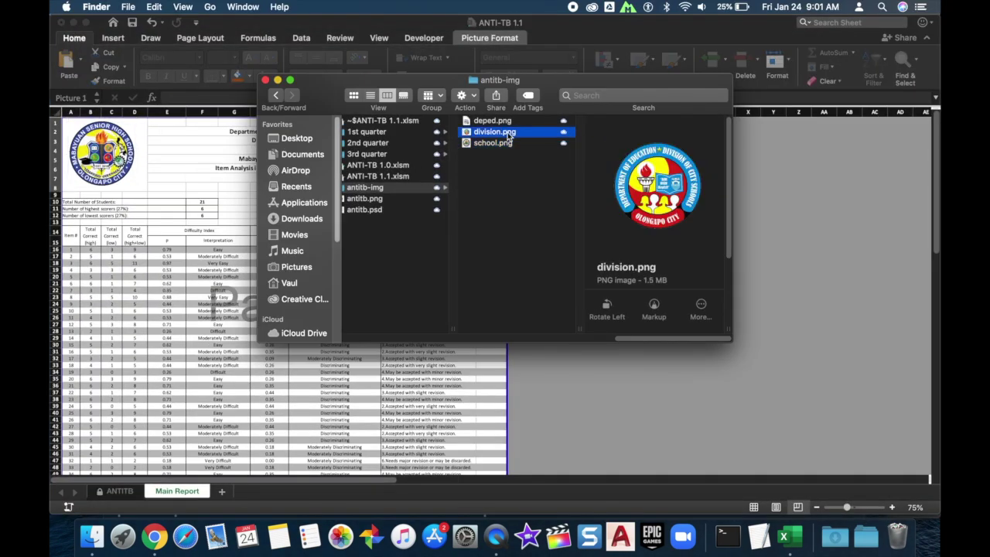
drag(507, 135, 220, 346)
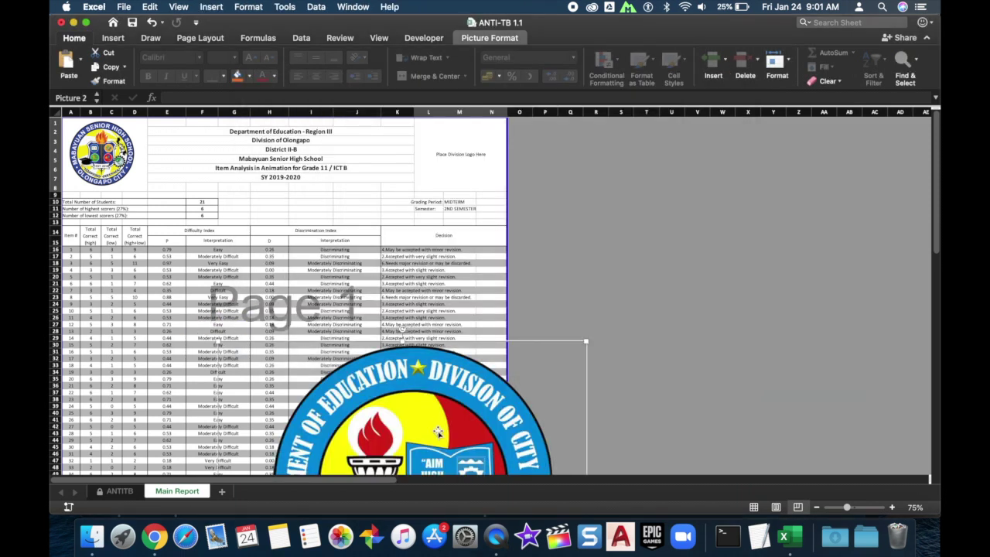
drag(437, 429, 379, 219)
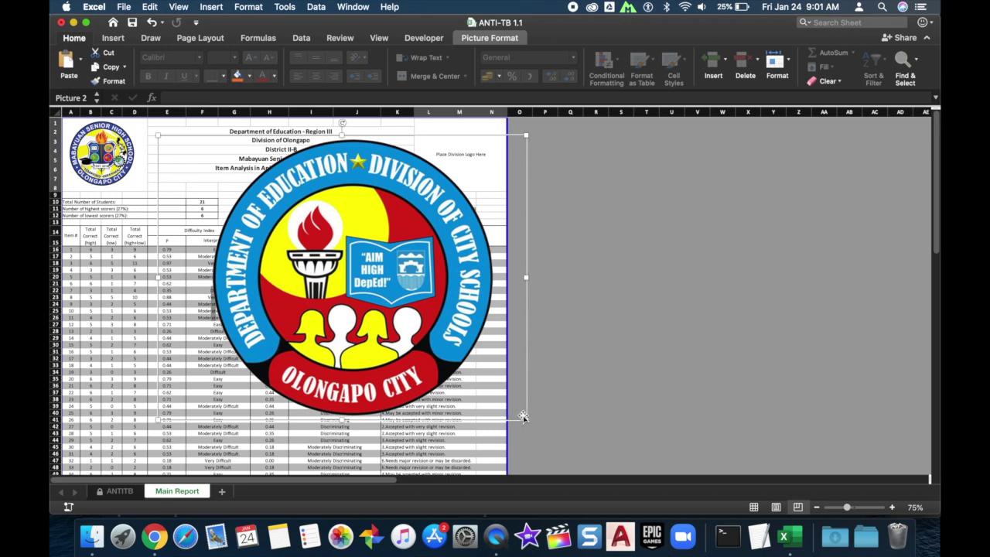
drag(527, 418, 459, 162)
click(281, 222)
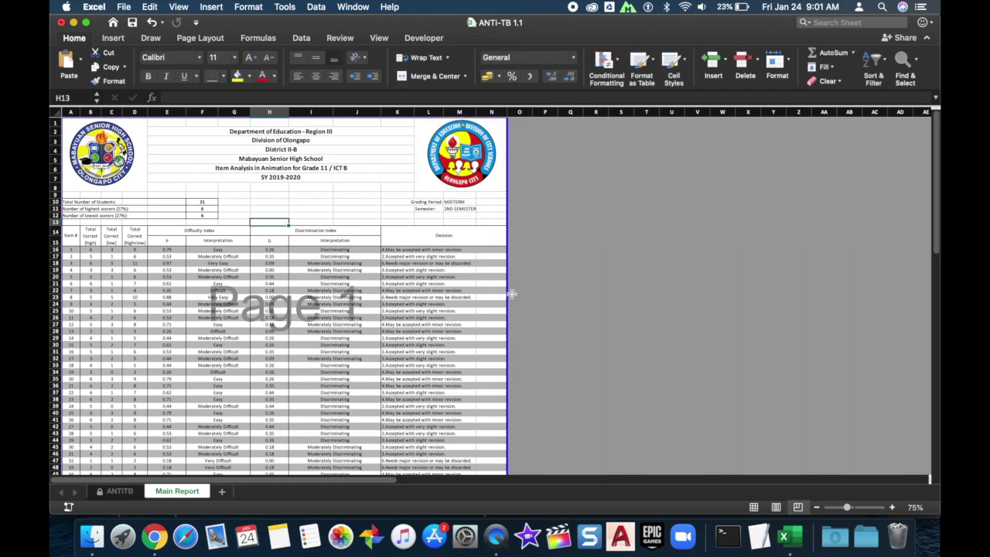
scroll(511, 293, down, 15)
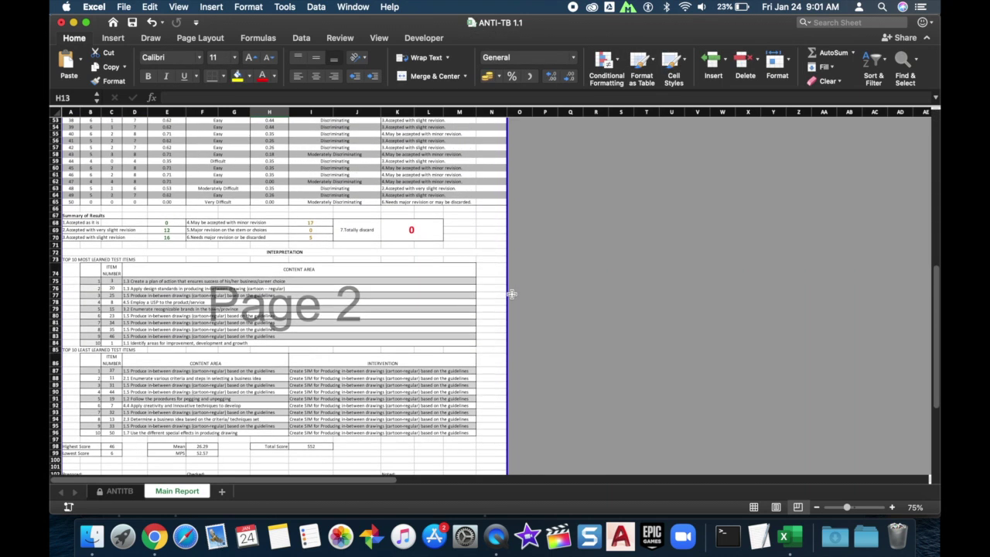
Set the Main Report print to landscape, scaled to fit 2 pages tall.
scroll(512, 293, up, 8)
key(super+p)
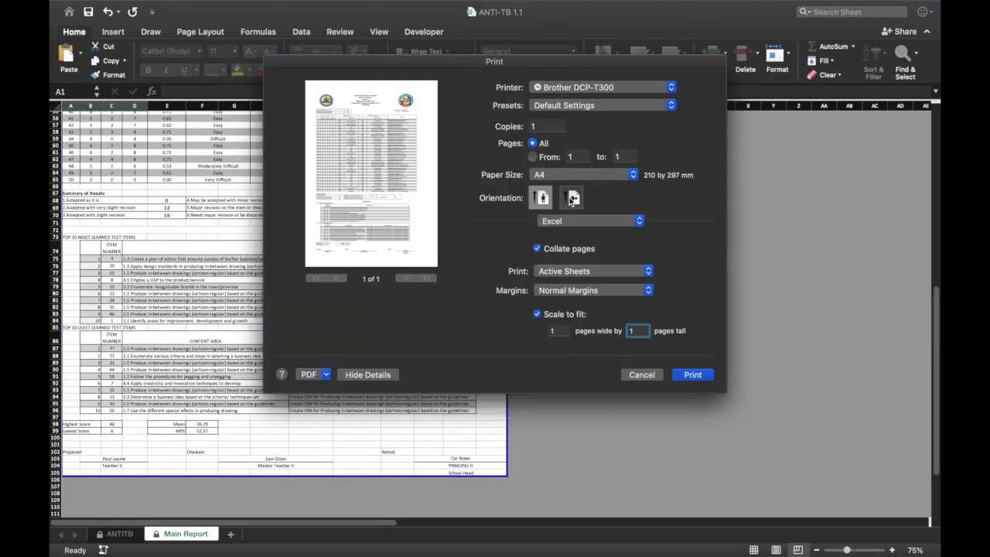
click(571, 199)
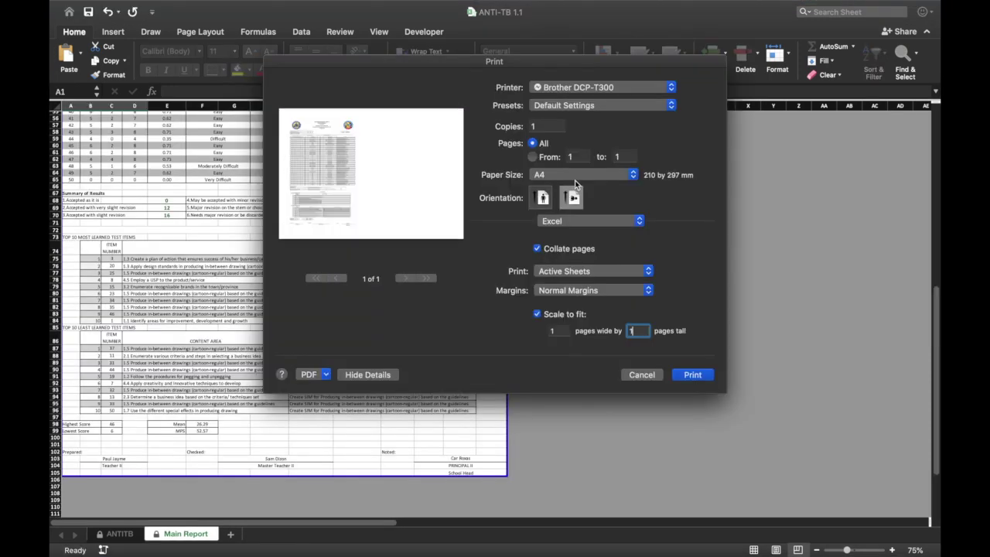
text(2)
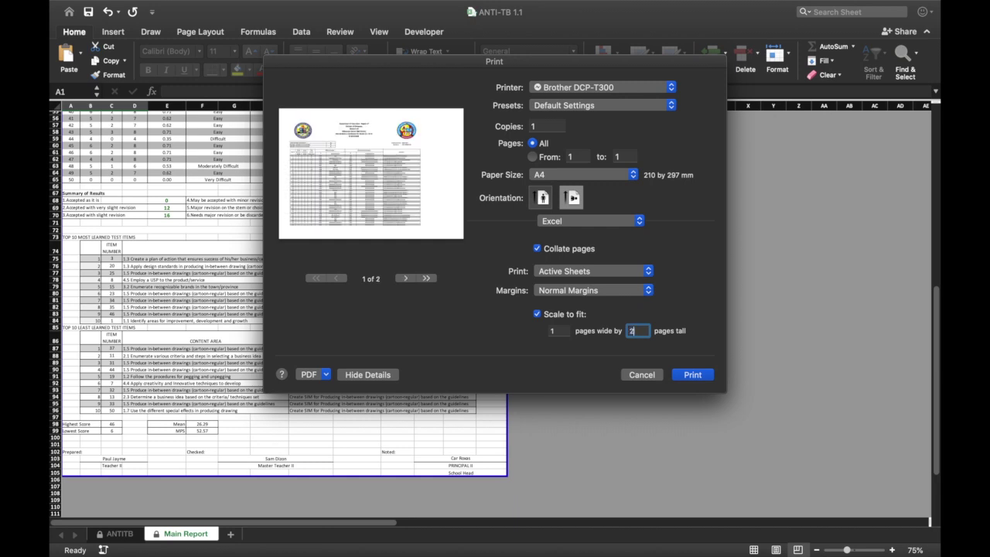